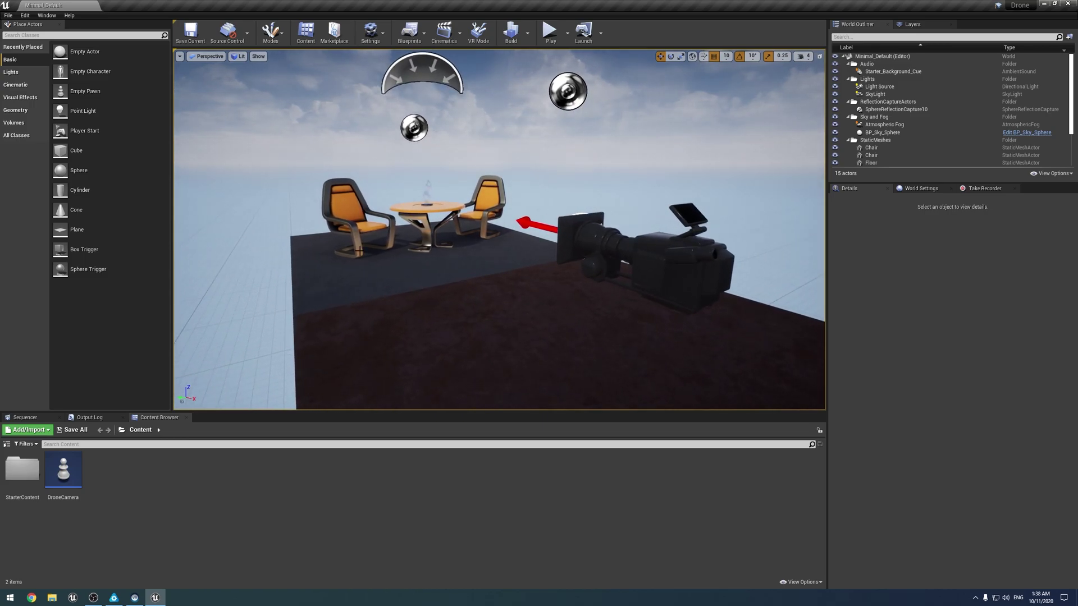
Step: Clear the stray console character and fly the viewport closer to the chairs, table and drone camera
key("grave")
type("z")
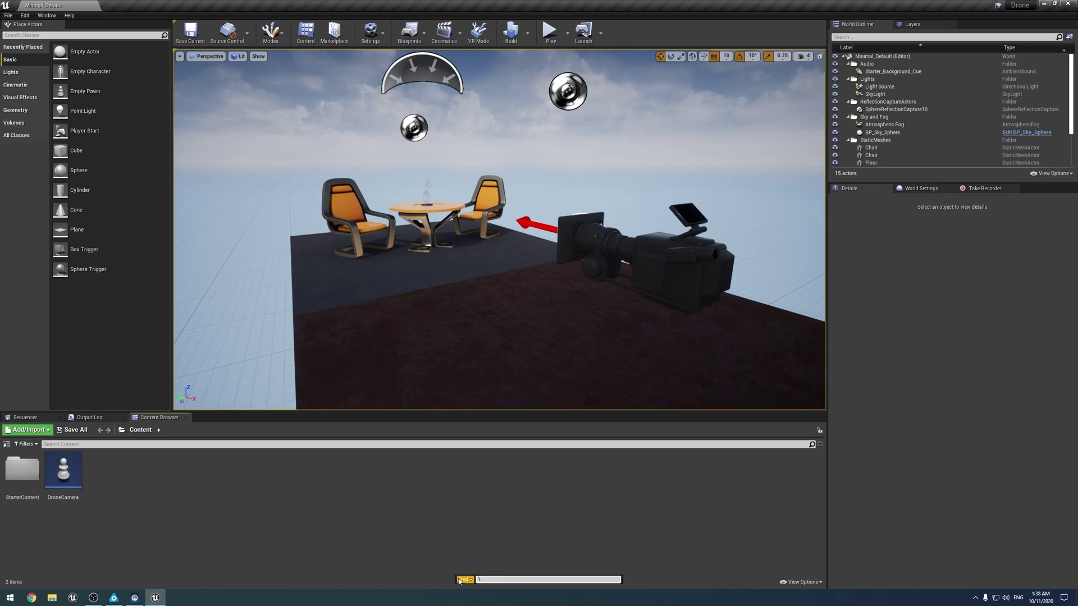
key("BackSpace")
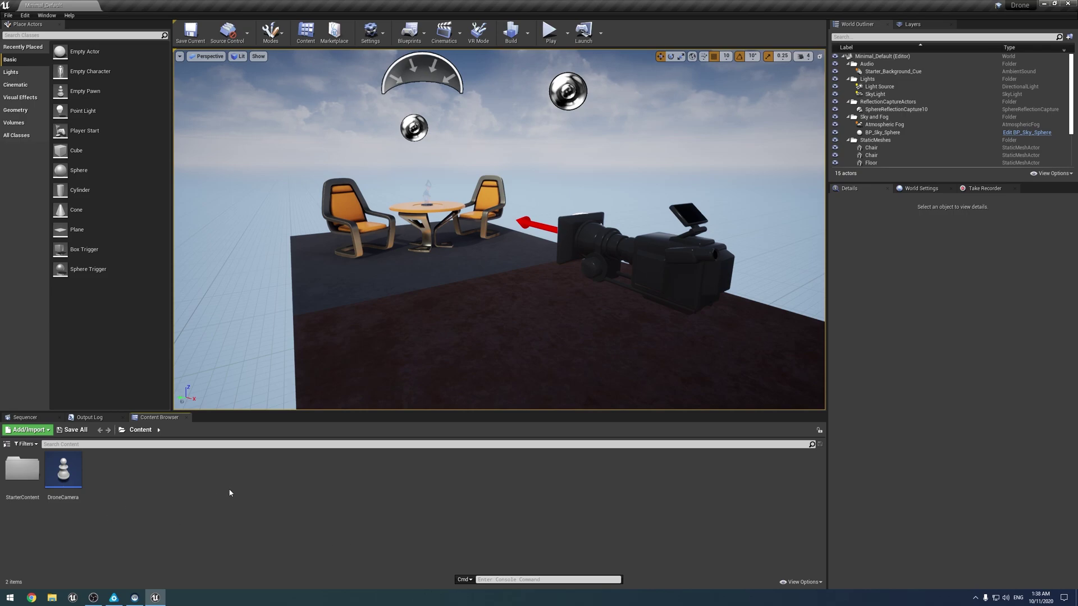
mouse_move(365, 263)
left_mouse_down()
mouse_move(393, 247)
mouse_move(376, 248)
left_mouse_up()
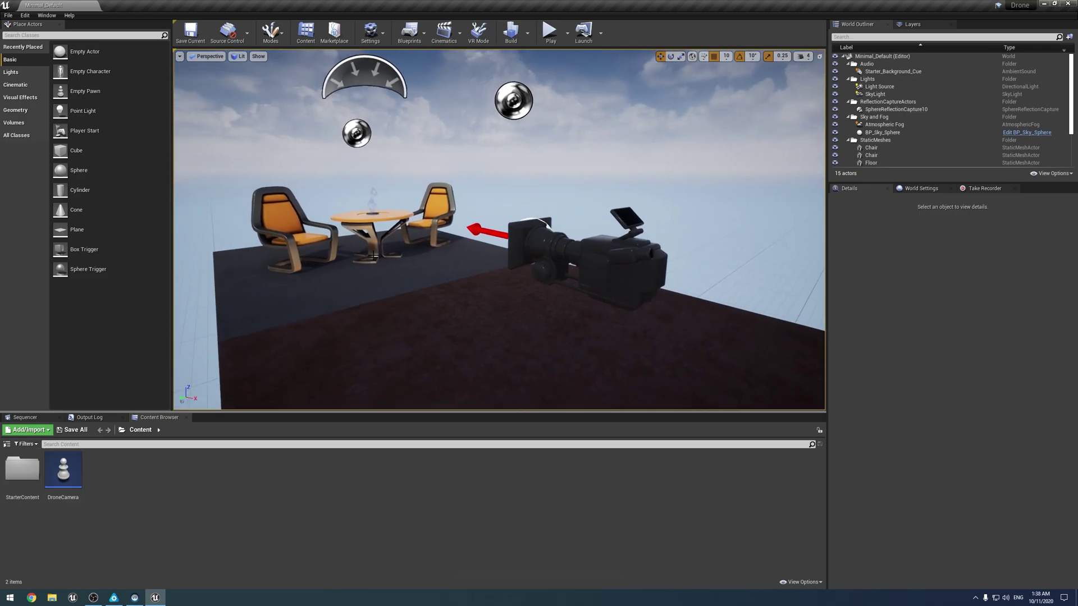
Step: Open DroneCamera, reposition the Event Tick and Get Tracked Device nodes, and save
double_click(73, 479)
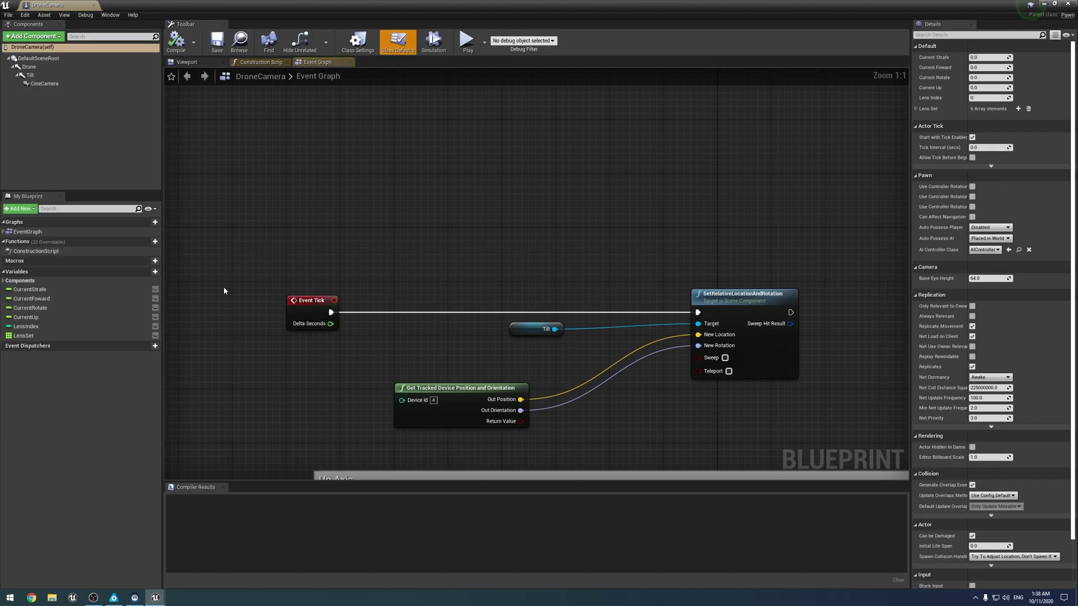
left_click_drag(277, 217, 408, 225)
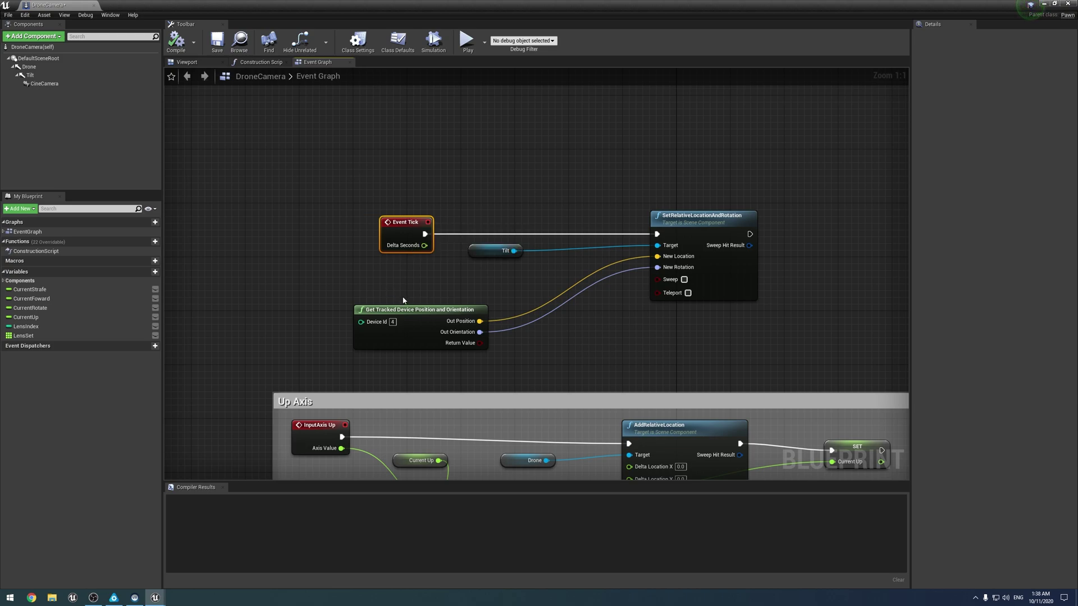
left_click_drag(406, 309, 440, 280)
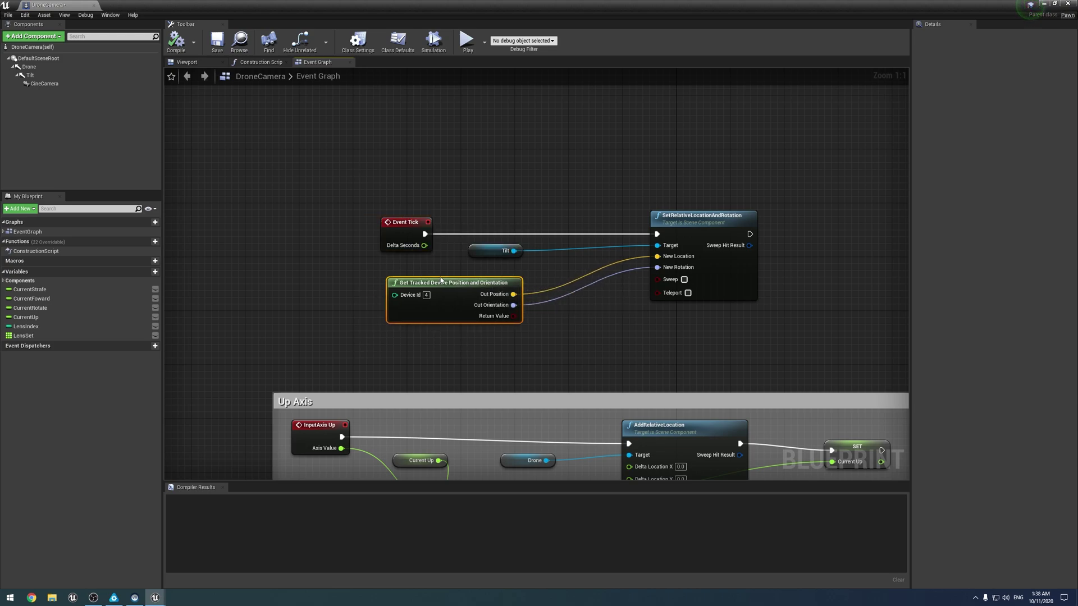
left_click(342, 321)
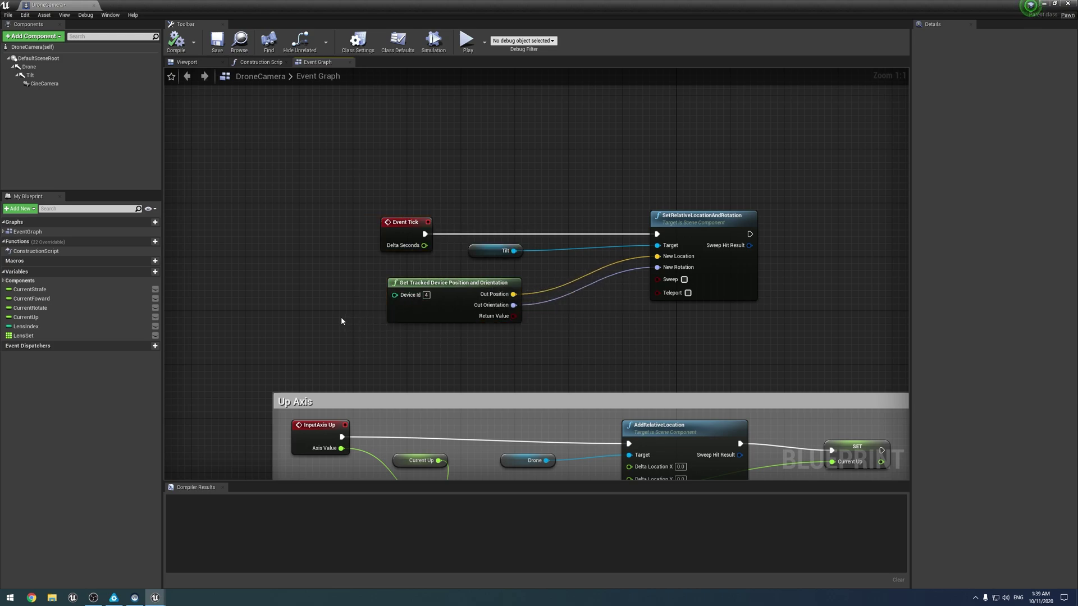
left_click(216, 41)
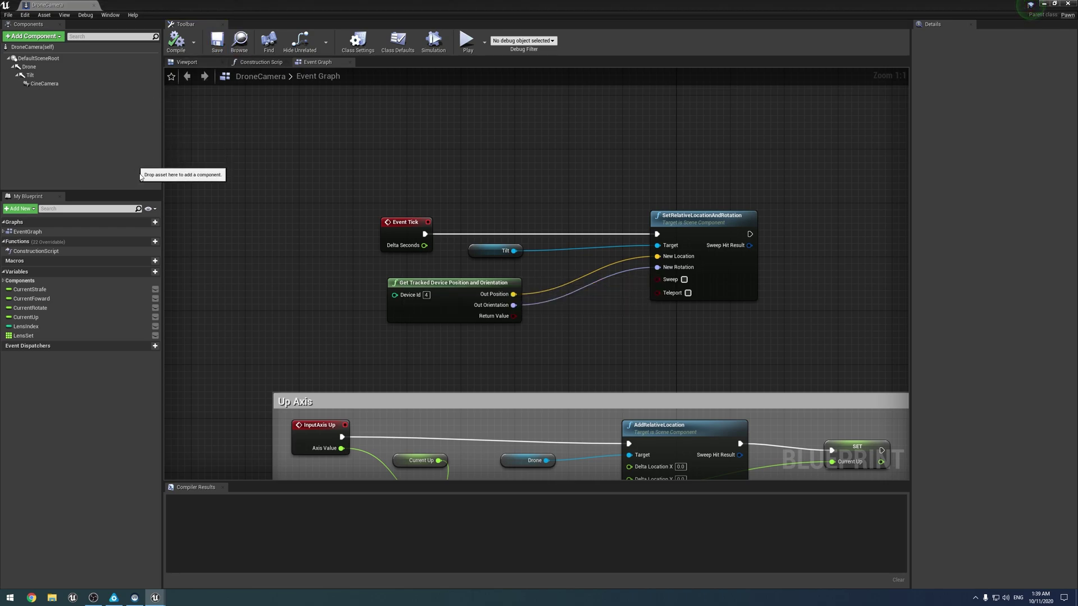
Step: Inspect the Get Tracked Device Position and Orientation node's outputs
left_click(436, 279)
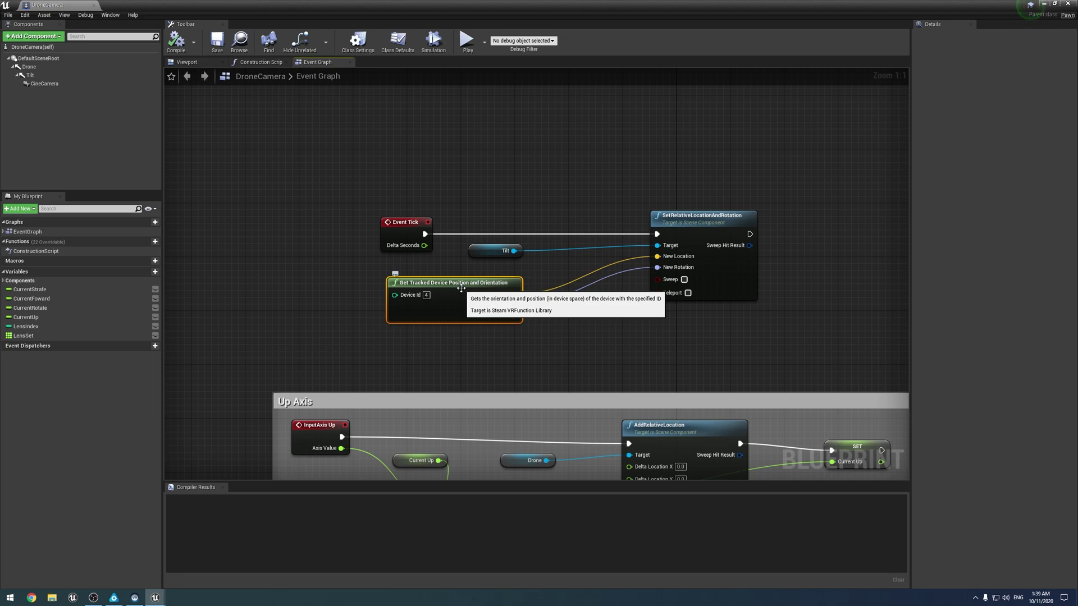
right_click_drag(442, 366, 406, 348)
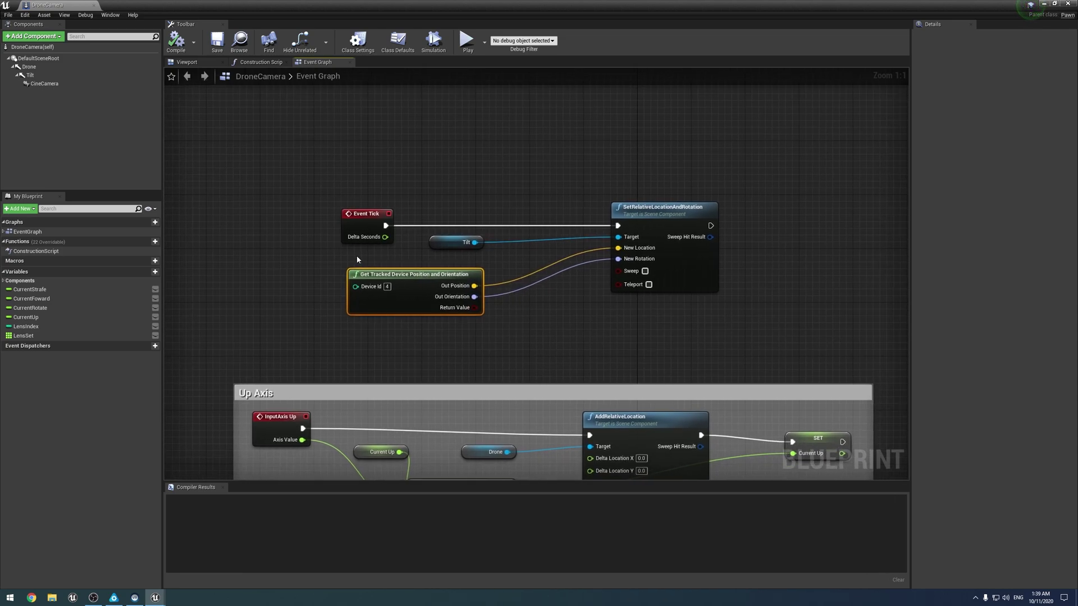
left_click(361, 330)
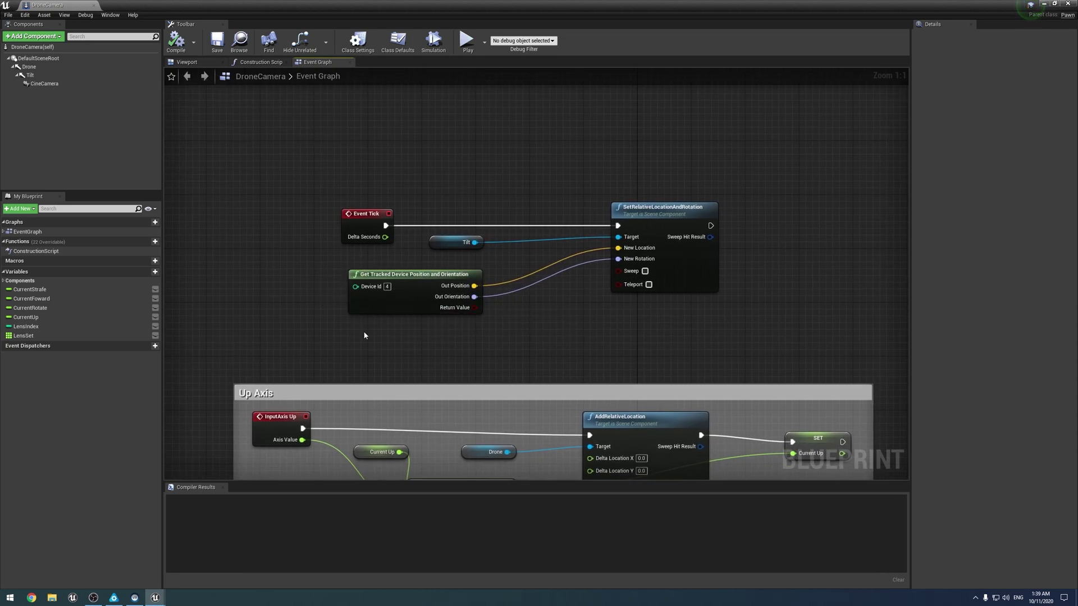
Step: Search the Add Component list for 'Motion' and dismiss it without adding anything
left_click(56, 37)
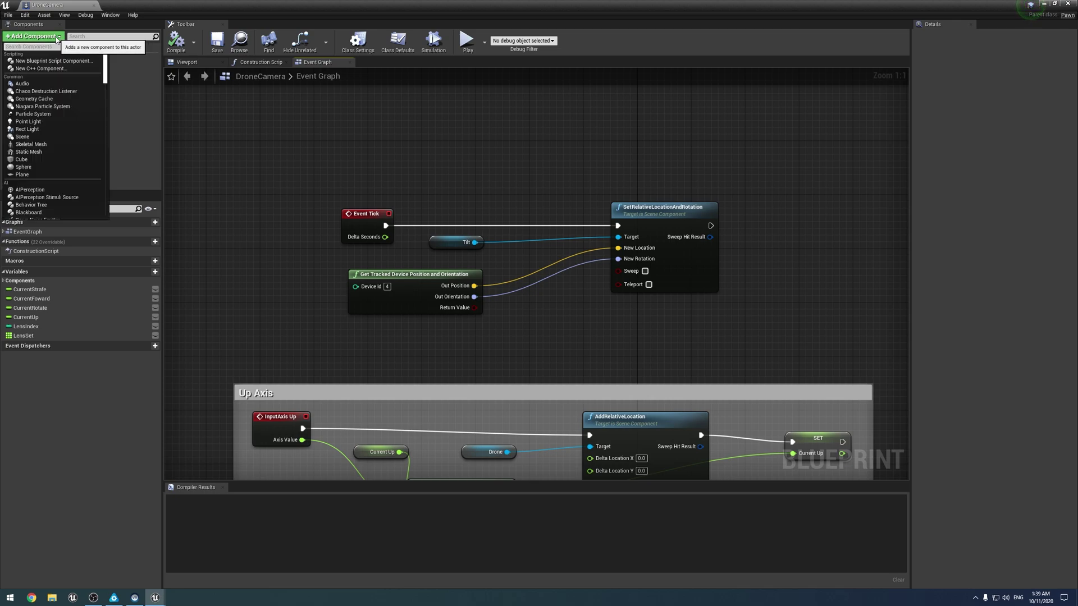
type("Motion")
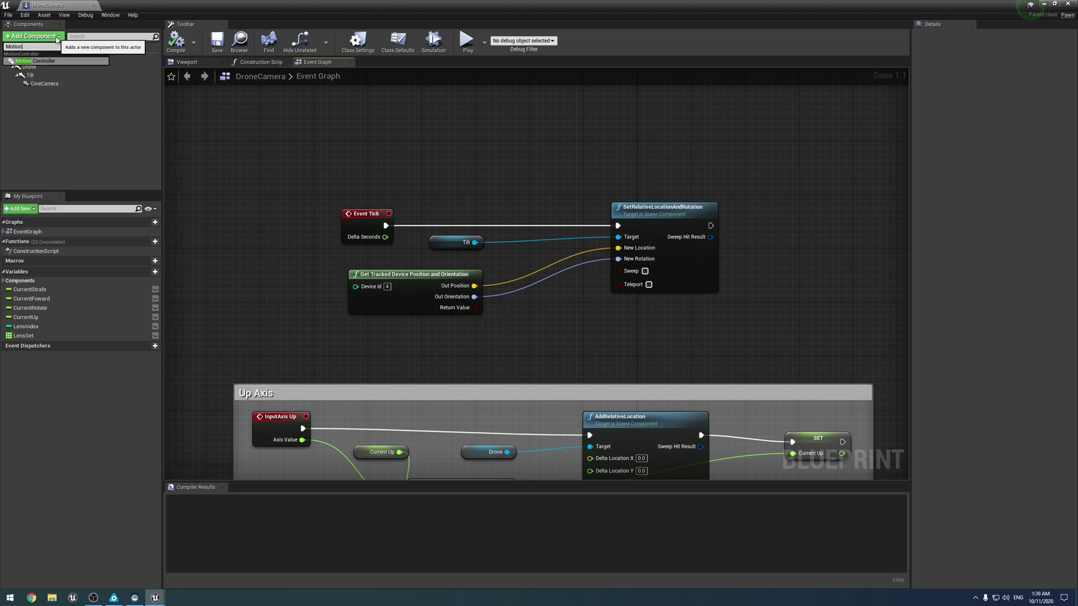
left_click(241, 138)
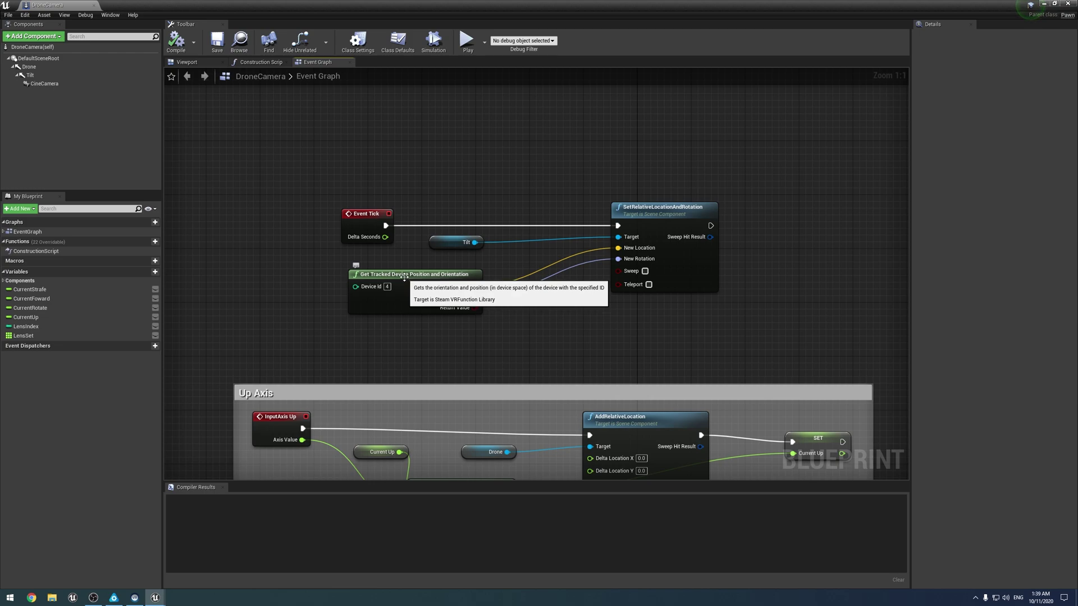
Step: Nudge the Get Tracked Device node slightly left and save the DroneCamera blueprint
left_click_drag(408, 281, 401, 280)
left_click(318, 243)
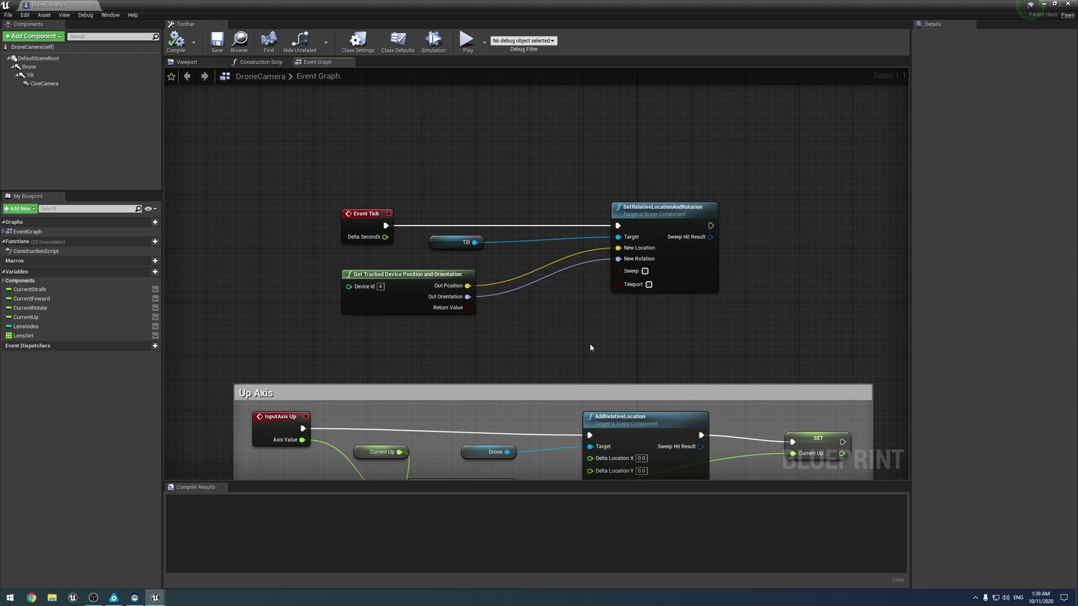
left_click(375, 295)
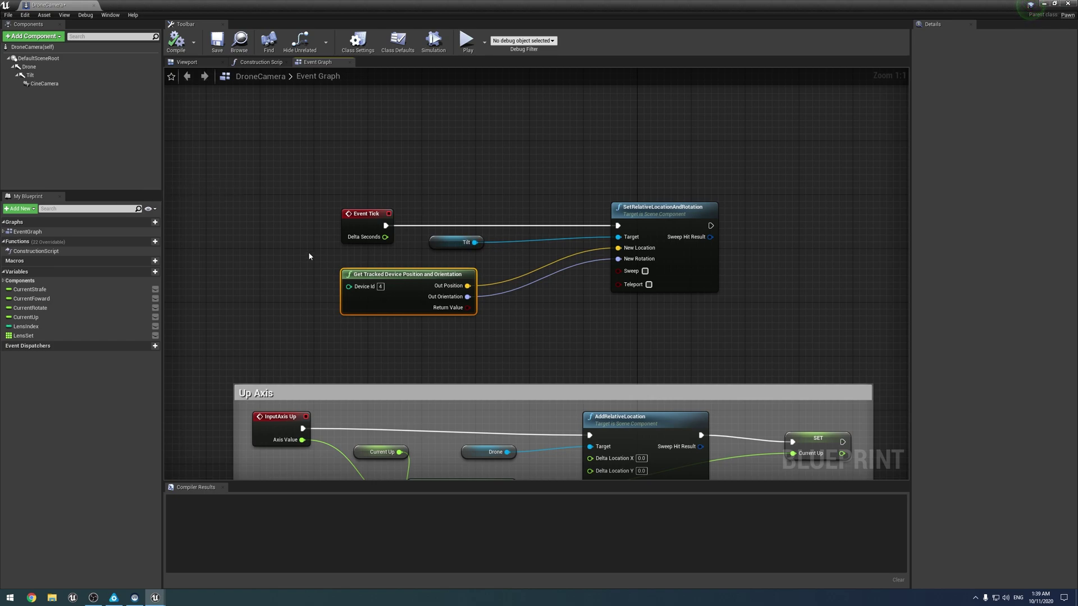
left_click(217, 40)
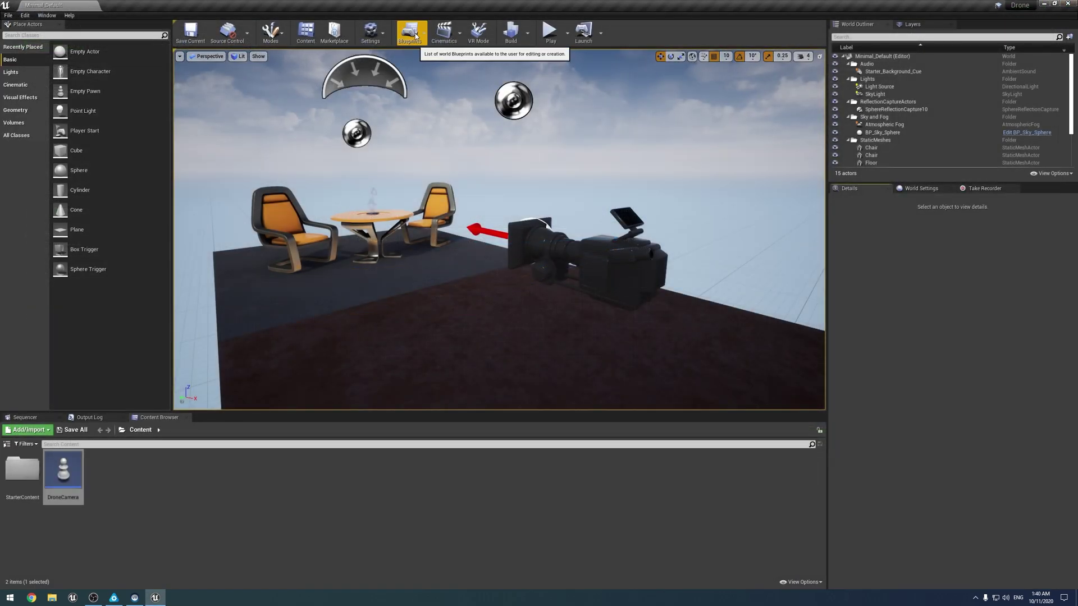
Step: Open the Settings dropdown in the level editor toolbar
left_click(370, 31)
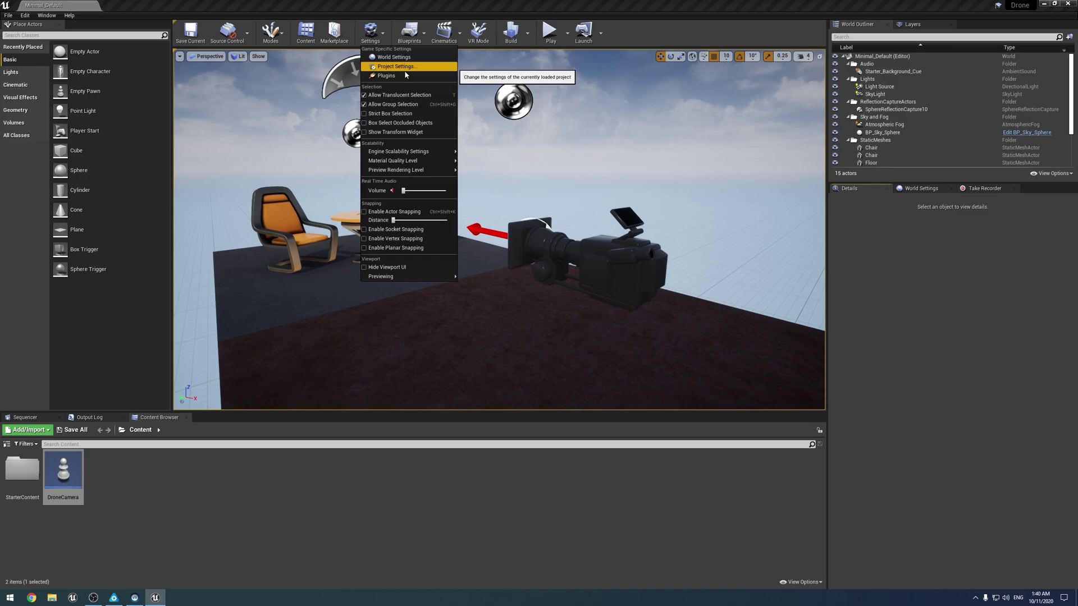
Step: Confirm LiveLinkXR is enabled under Virtual Production in Plugins, then close the window
left_click(403, 76)
scroll(234, 283, "down", 10)
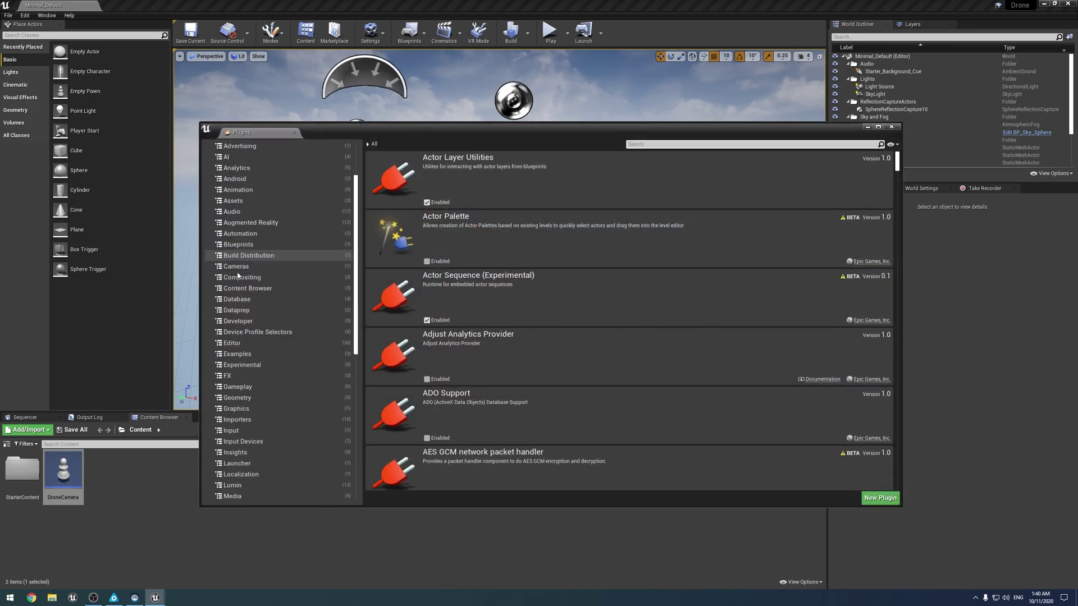
left_click(249, 452)
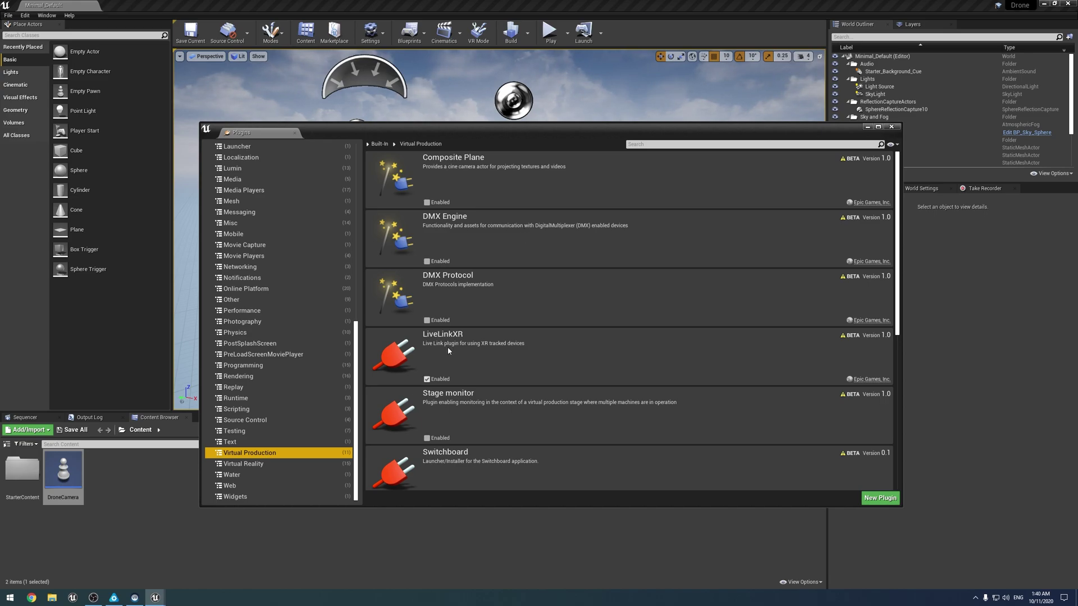
scroll(447, 337, "down", 2)
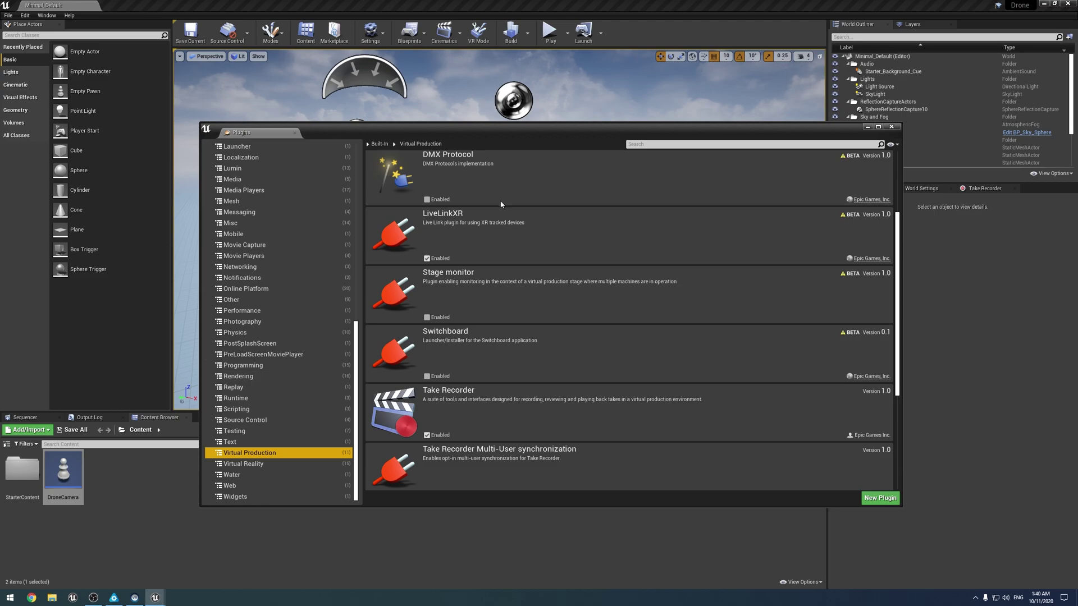
scroll(452, 294, "down", 3)
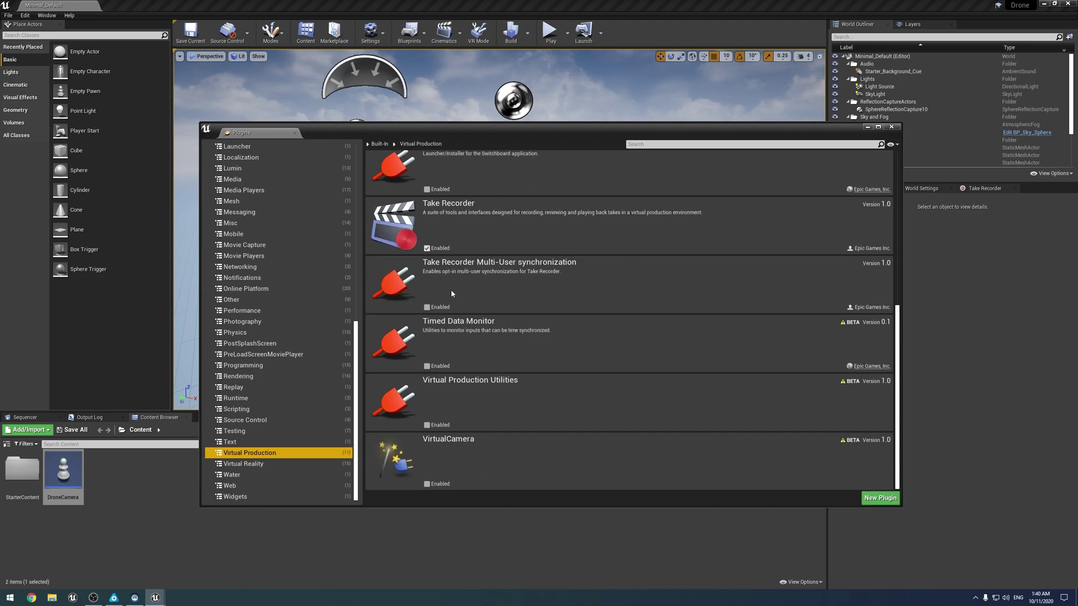
left_click(891, 127)
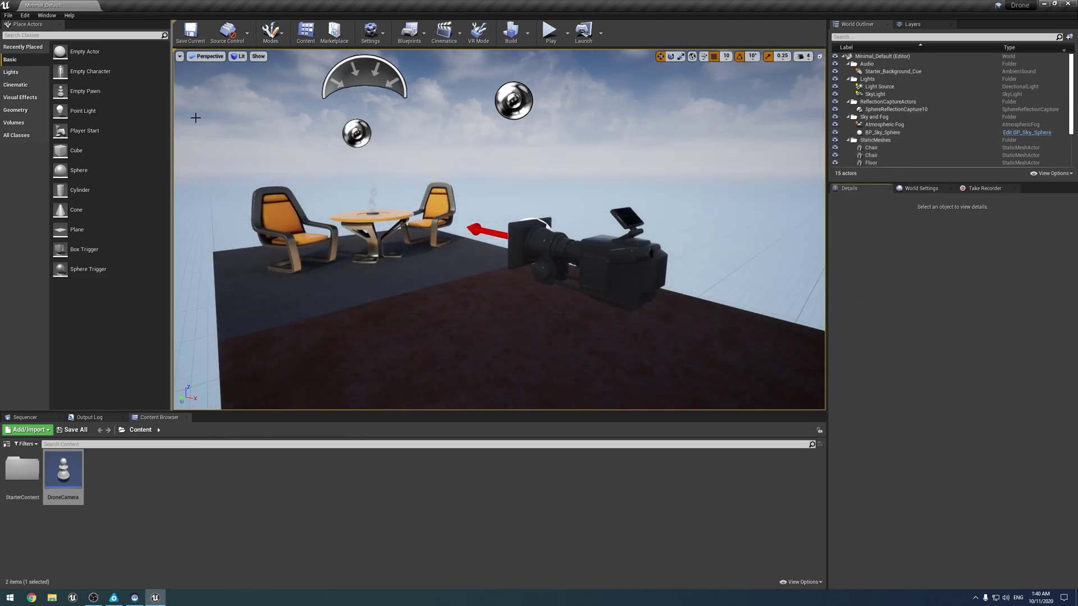
Step: In the Live Link panel, configure a LiveLinkXR source tracking trackers only at 60 update rate
left_click(46, 15)
left_click(62, 115)
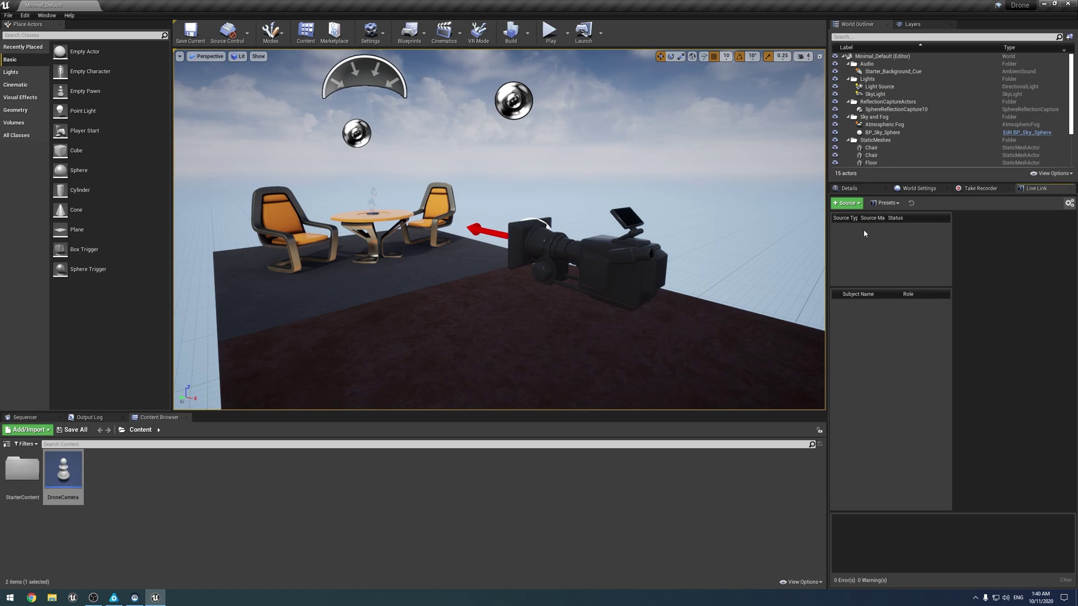
left_click(846, 203)
mouse_move(852, 236)
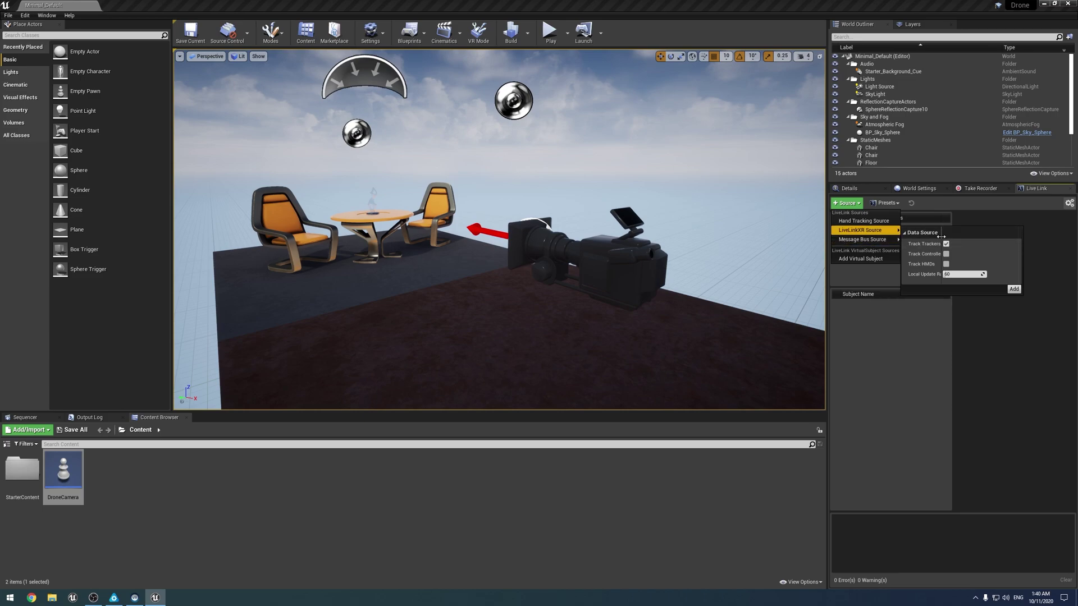
left_click_drag(941, 236, 964, 237)
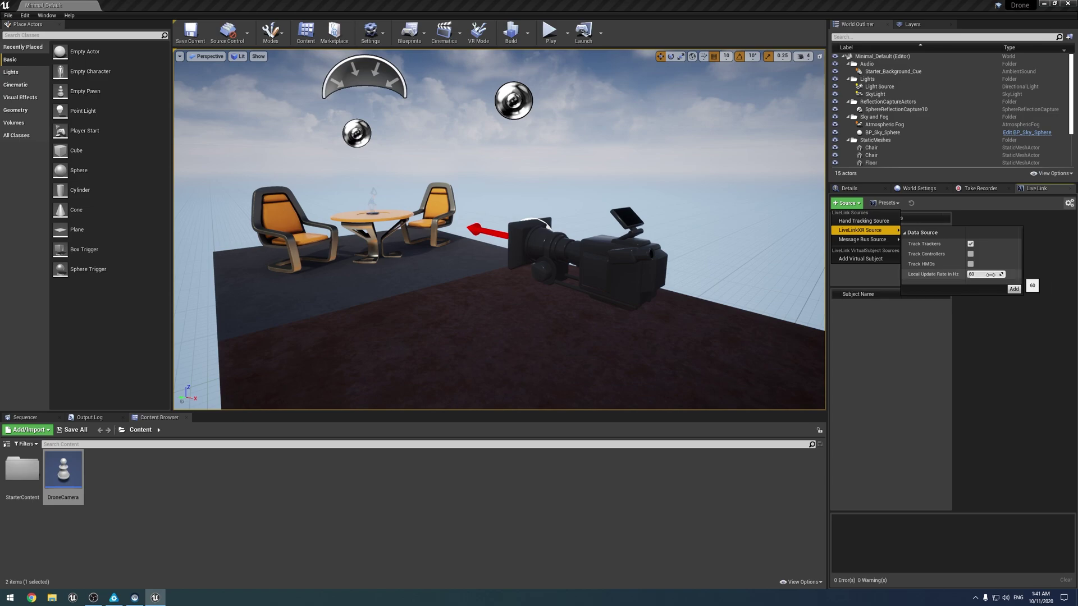
left_click(977, 275)
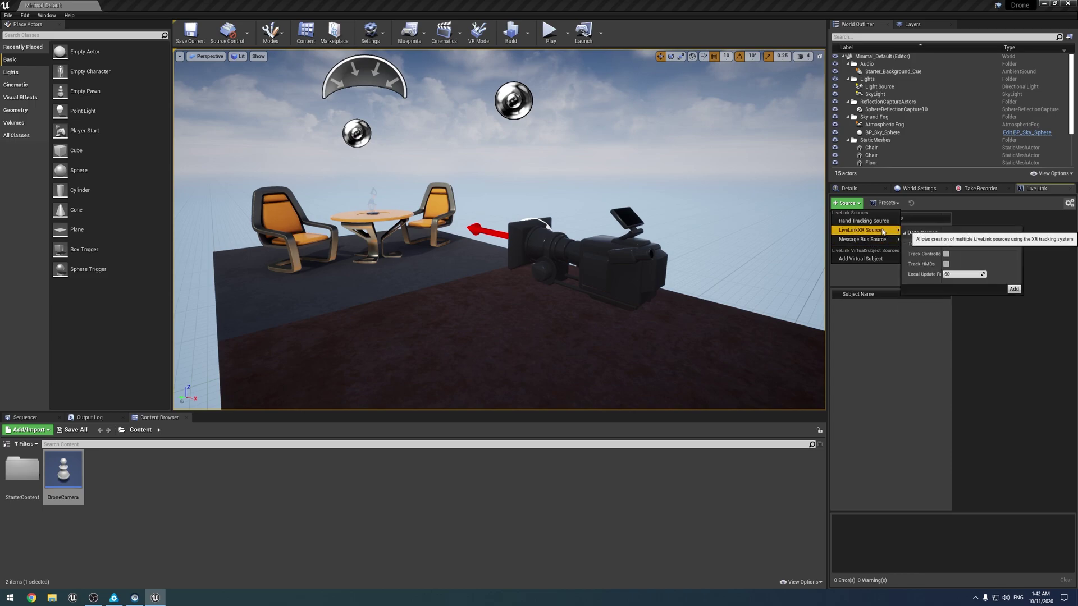
Step: Add the LiveLinkXR source and select the SteamVRTracker_LHFTransform subject to view its settings
left_click(1014, 289)
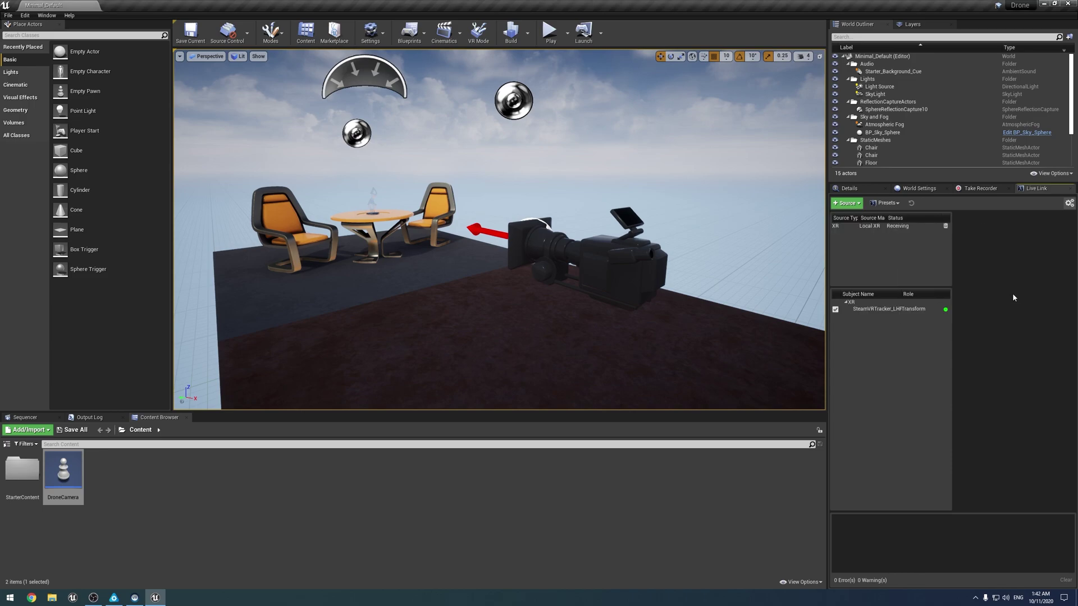
left_click(904, 309)
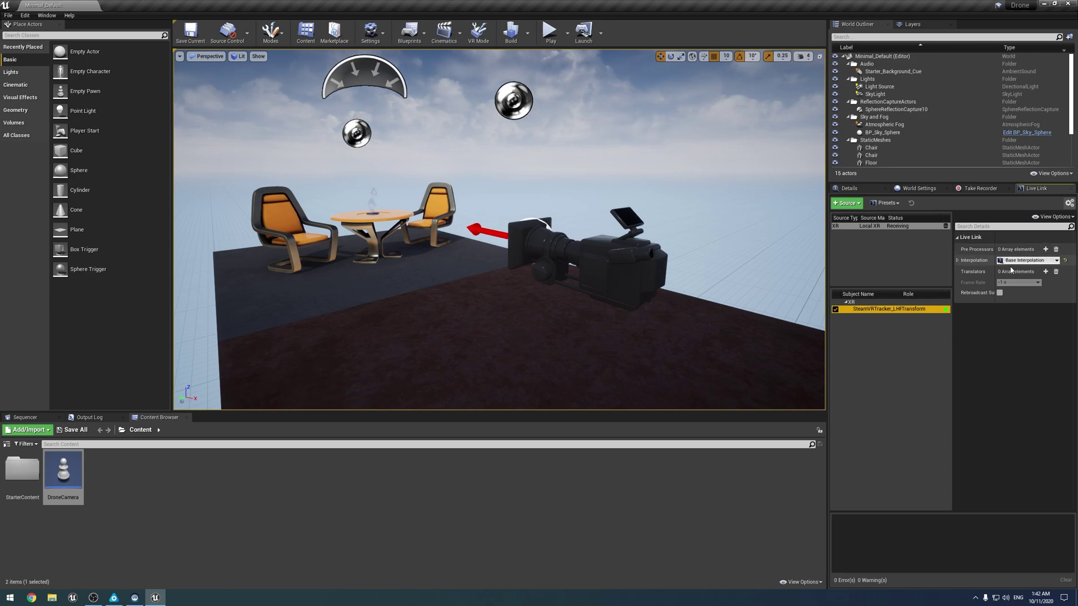
Step: Inspect the subject's interpolation settings, then add and remove a trial pre-processor entry
left_click(957, 260)
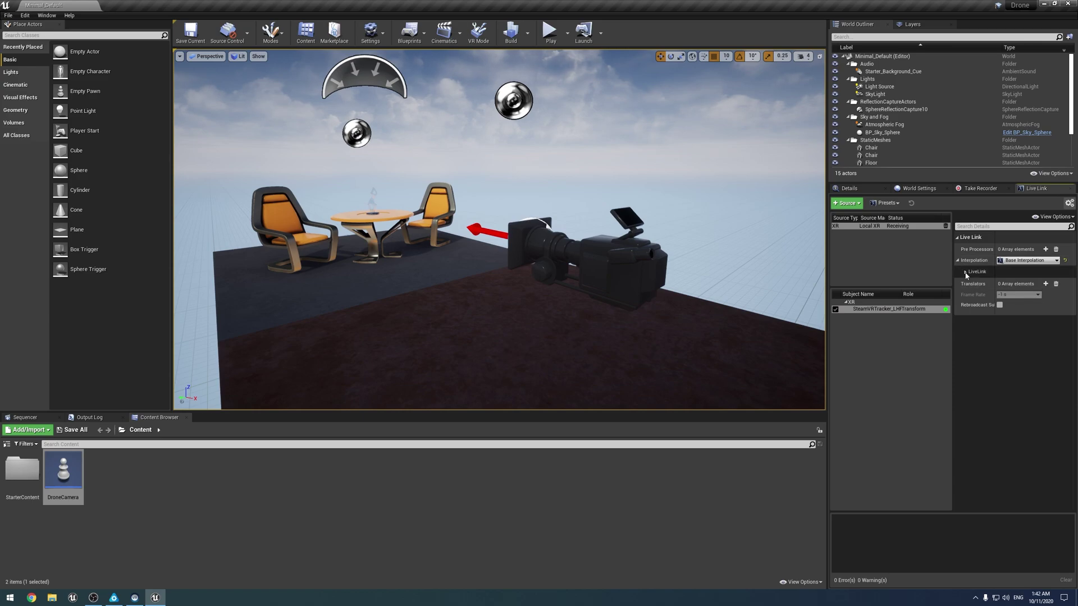
left_click(965, 272)
left_click(965, 272)
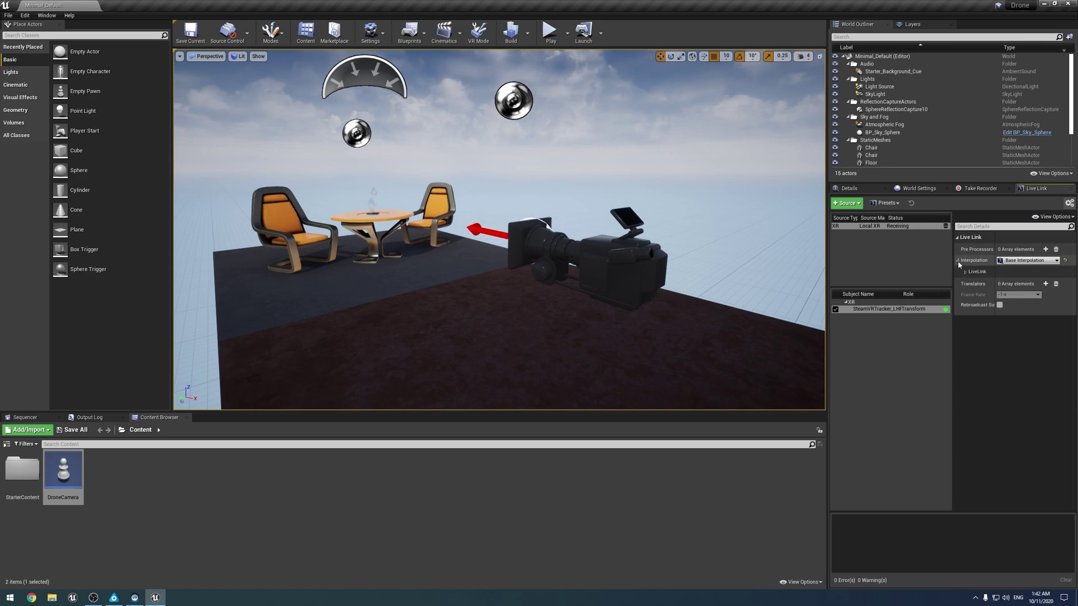
left_click(957, 260)
left_click(1045, 249)
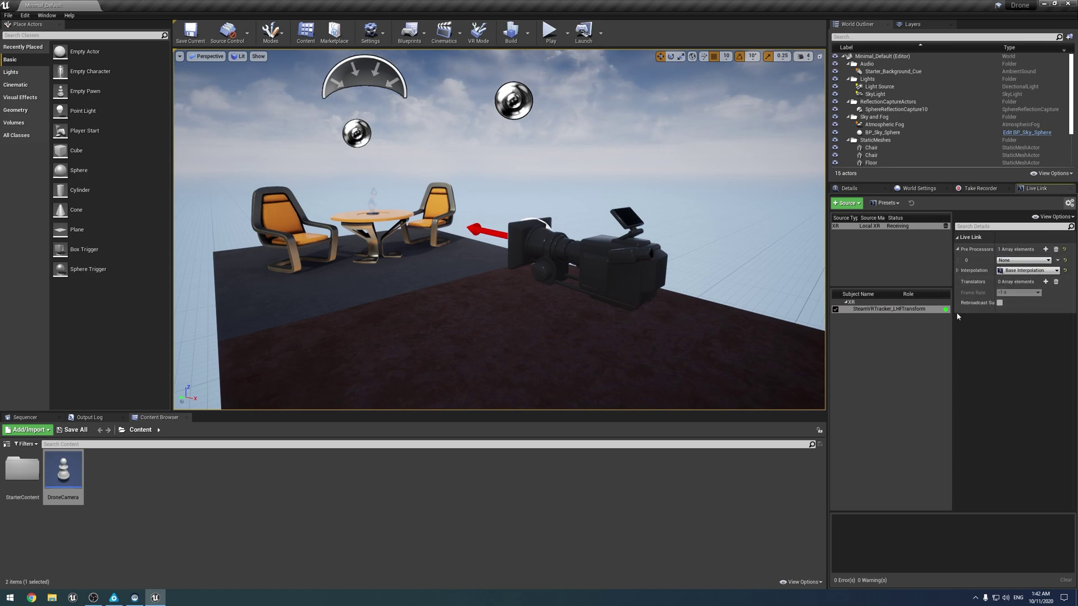
left_click(1057, 260)
left_click(1057, 258)
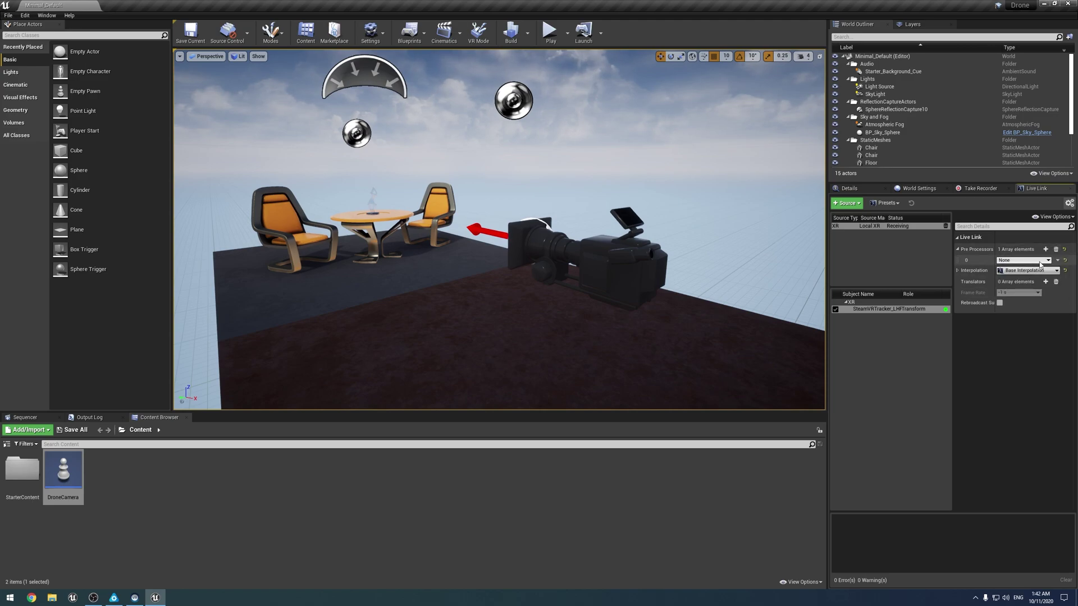
left_click(1055, 250)
left_click(883, 271)
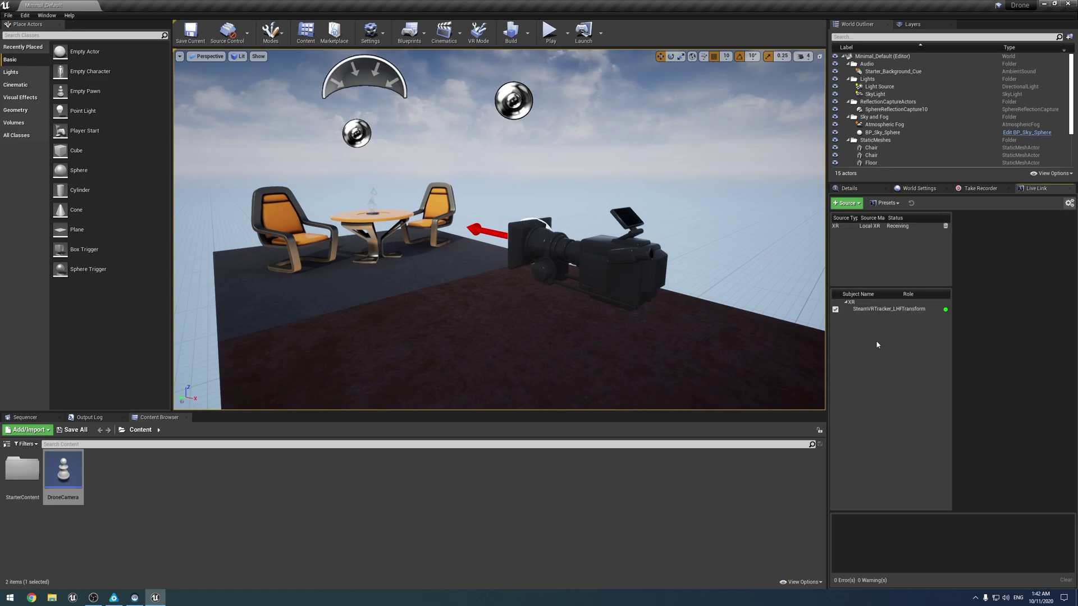
Step: Select the XR source and keep its Evaluation Mode on Engine Time
left_click(895, 225)
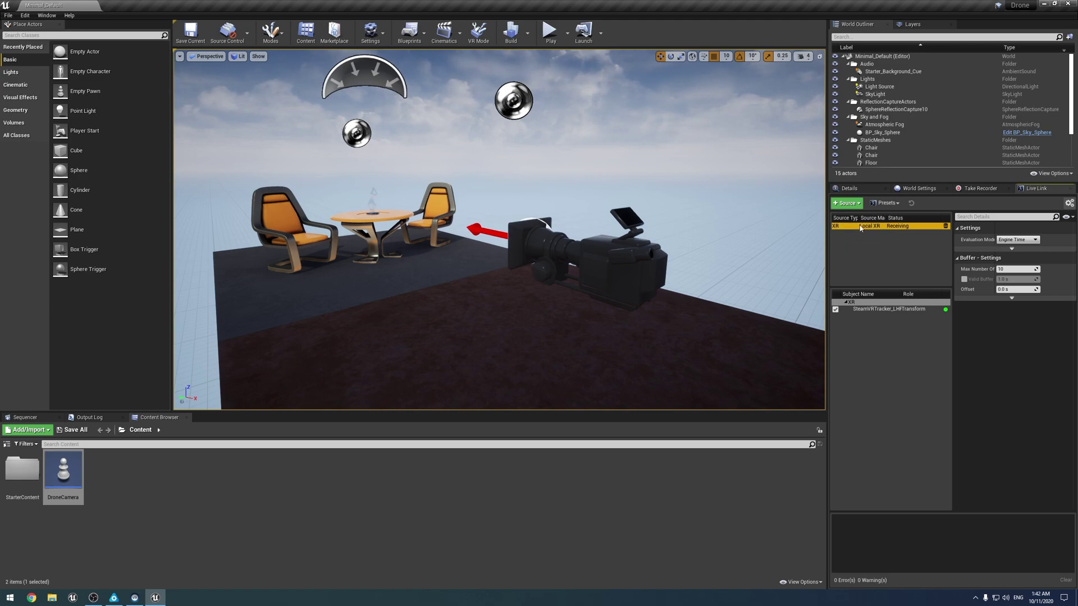
left_click(897, 308)
left_click(874, 226)
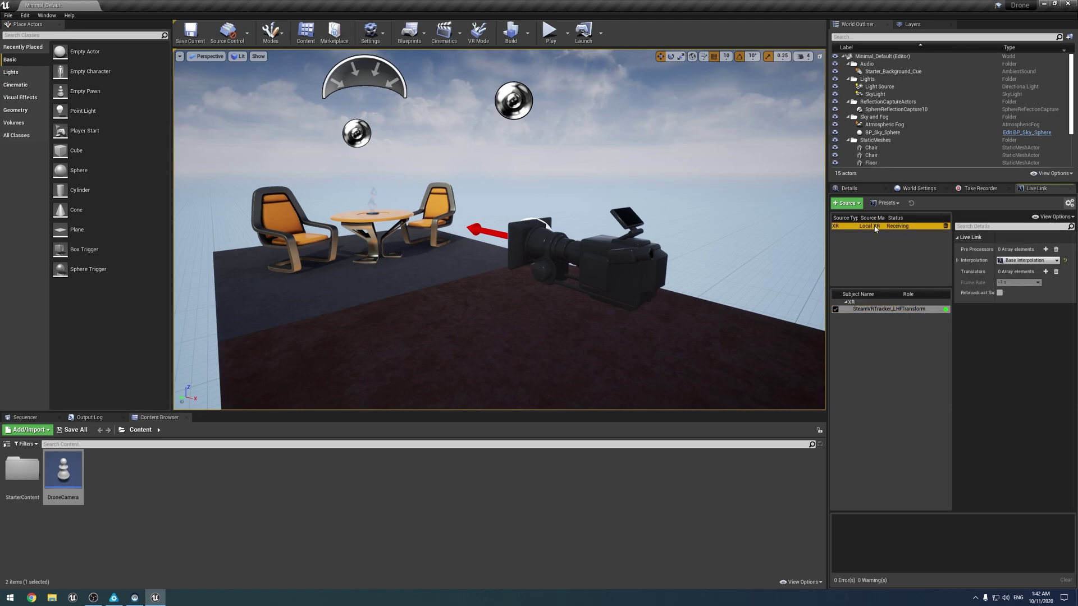
left_click(870, 302)
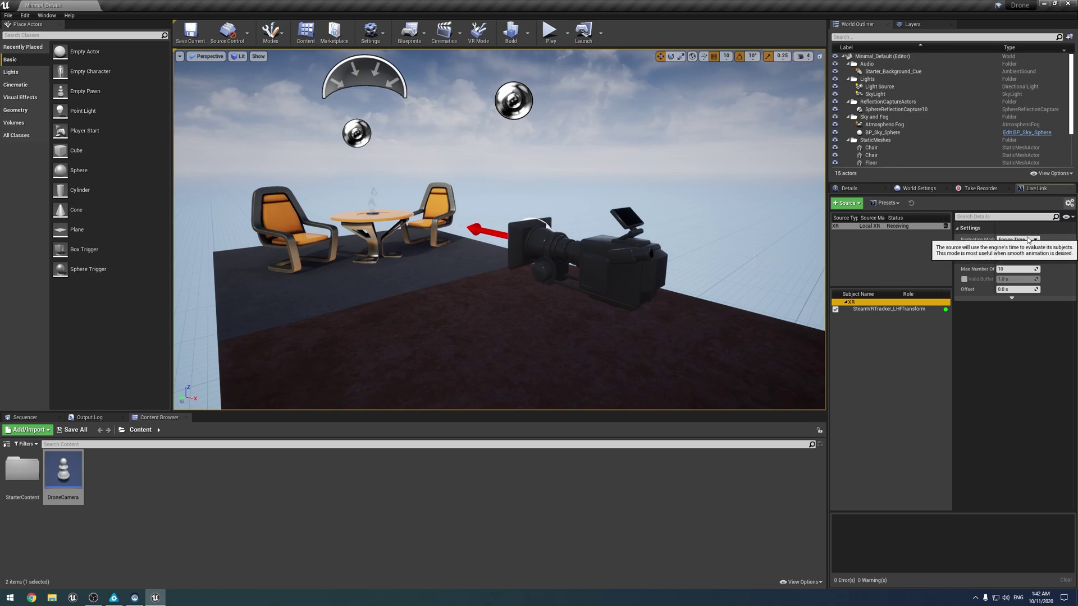
left_click(1017, 240)
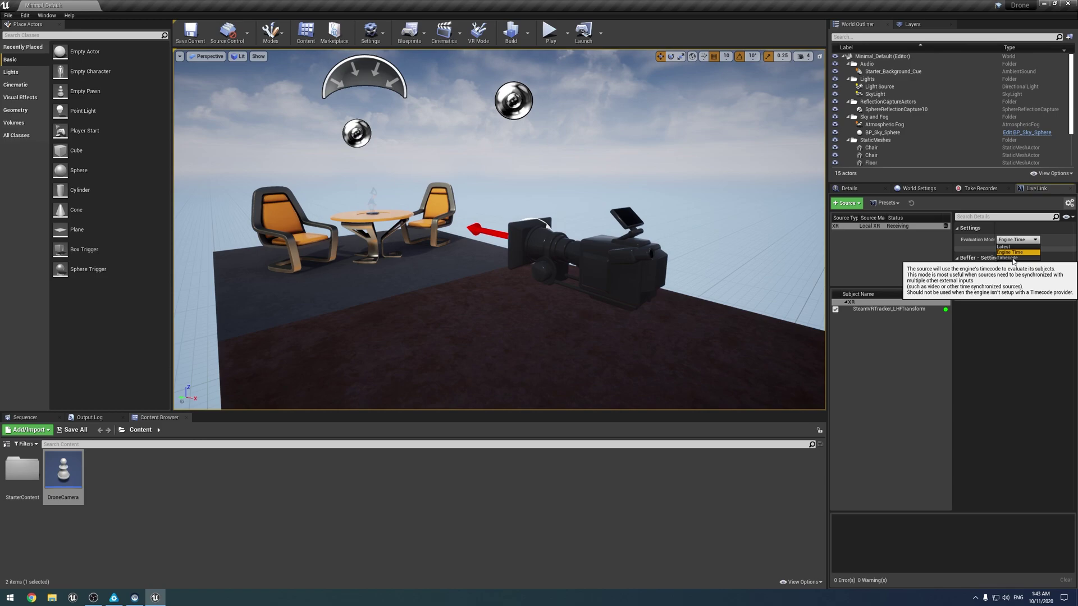
left_click(984, 329)
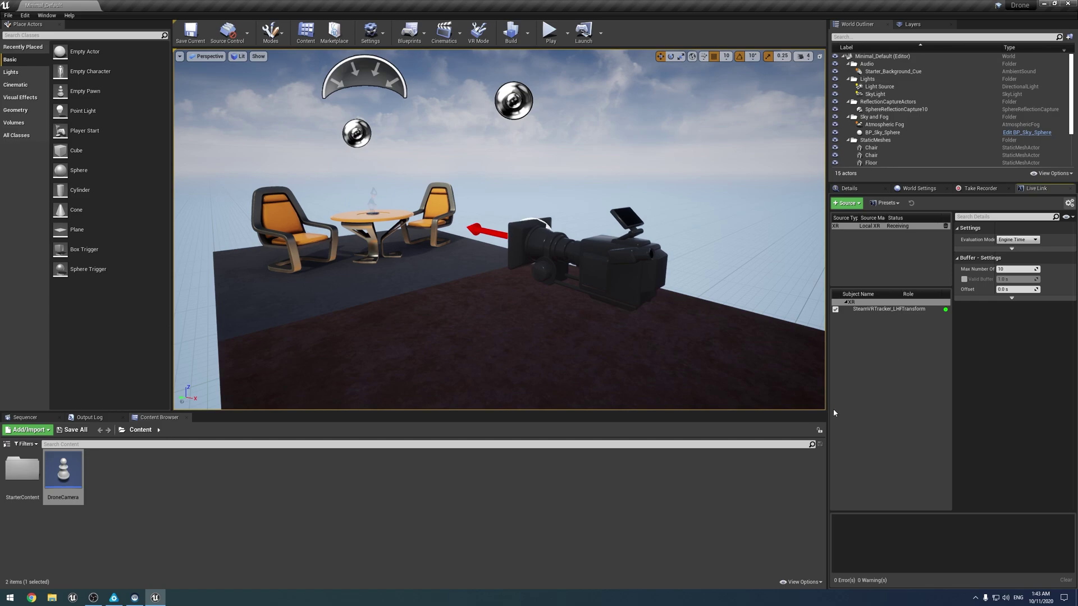
Step: Select the tracker subject, then add and remove a Translators entry
left_click(911, 350)
left_click(882, 310)
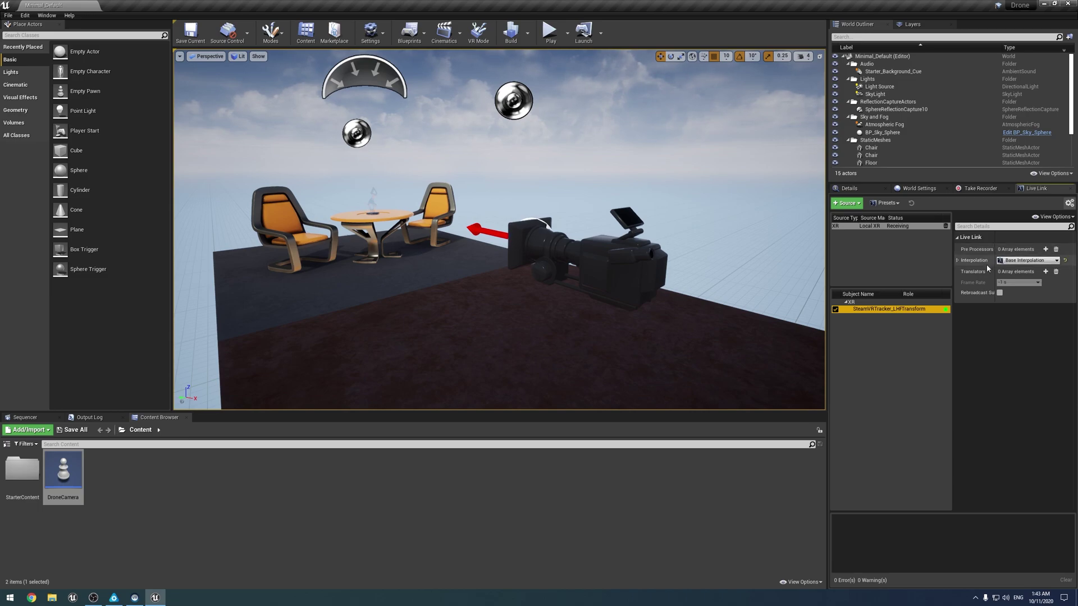
left_click(1045, 272)
left_click(1024, 283)
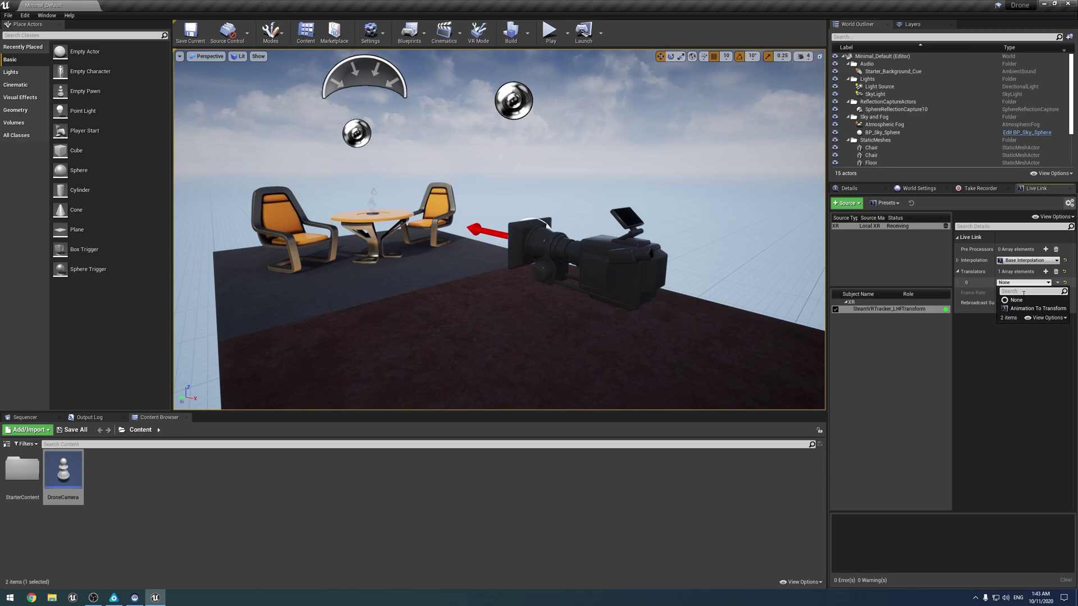
left_click(1022, 309)
left_click(1055, 271)
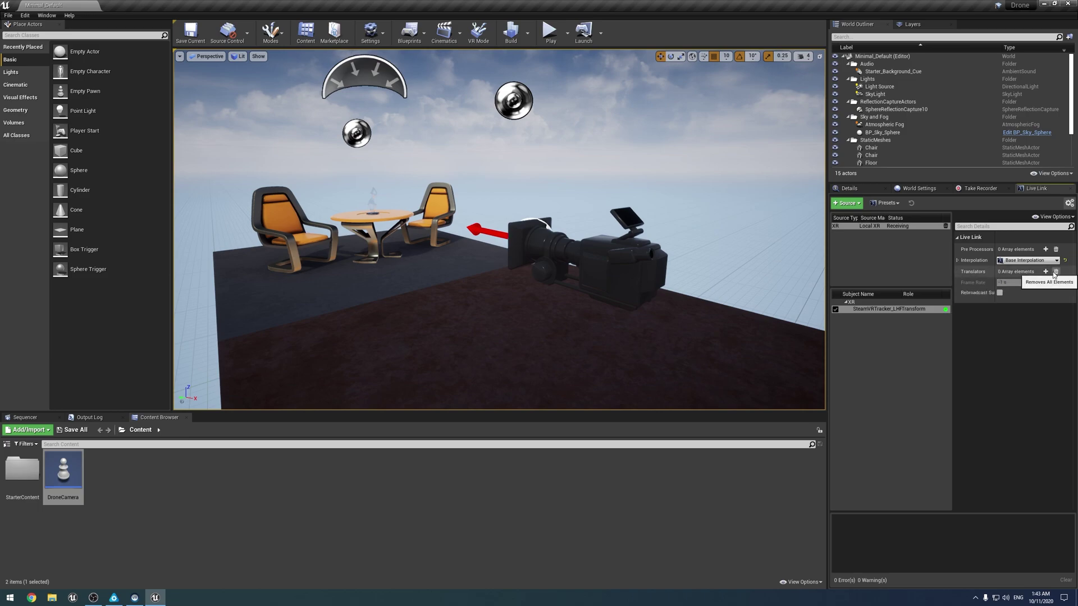
Step: Add pre-processor element 0, leaving its type as None
left_click(1045, 249)
left_click(1023, 260)
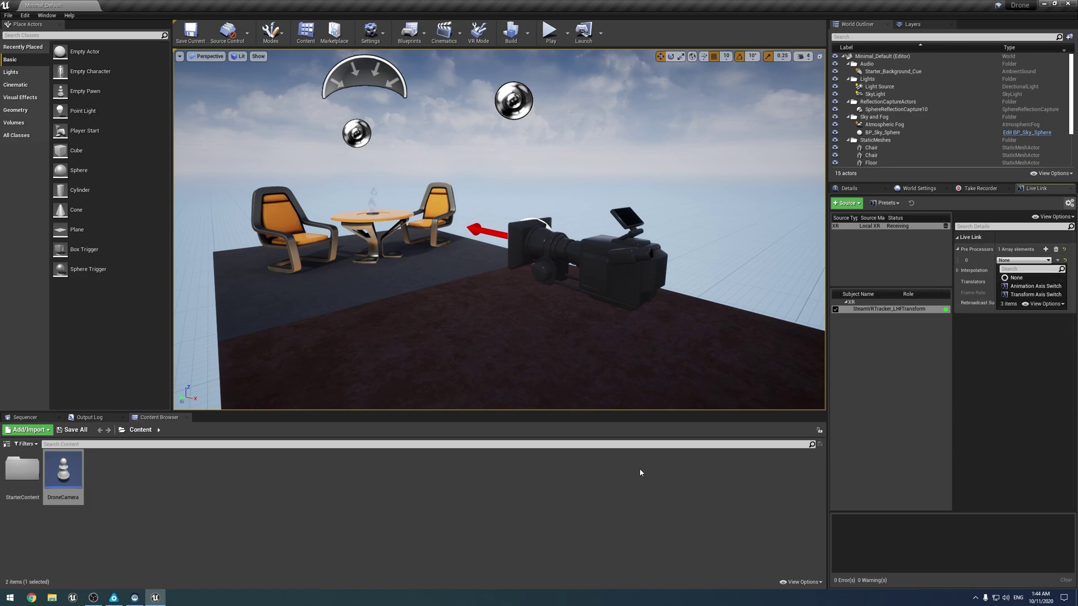
left_click(654, 503)
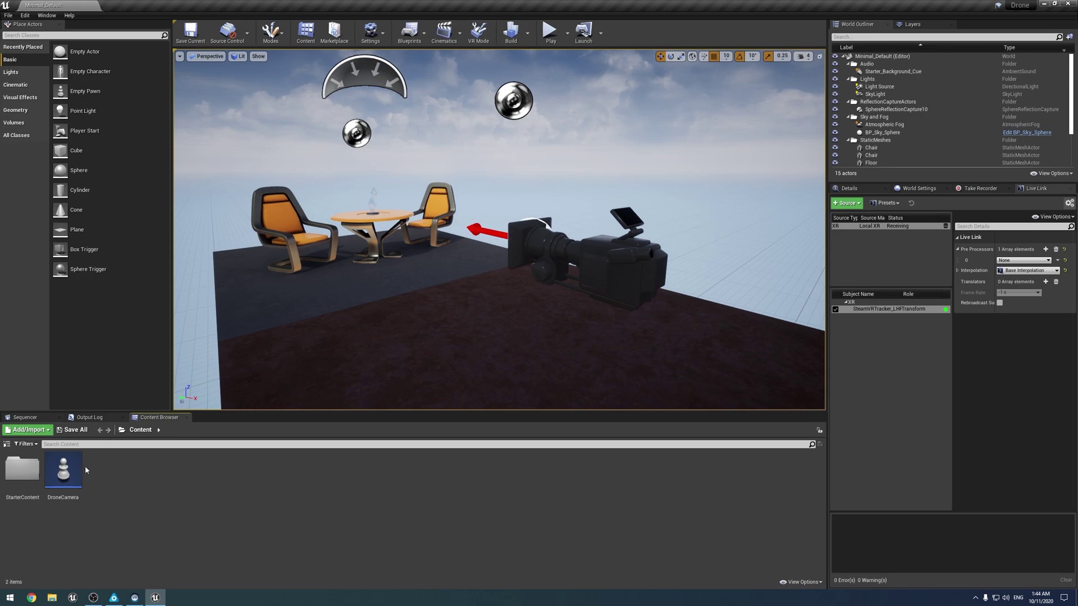
Step: Open DroneCamera, disconnect Event Tick and delete the Get Tracked Device Position and Orientation node
double_click(66, 472)
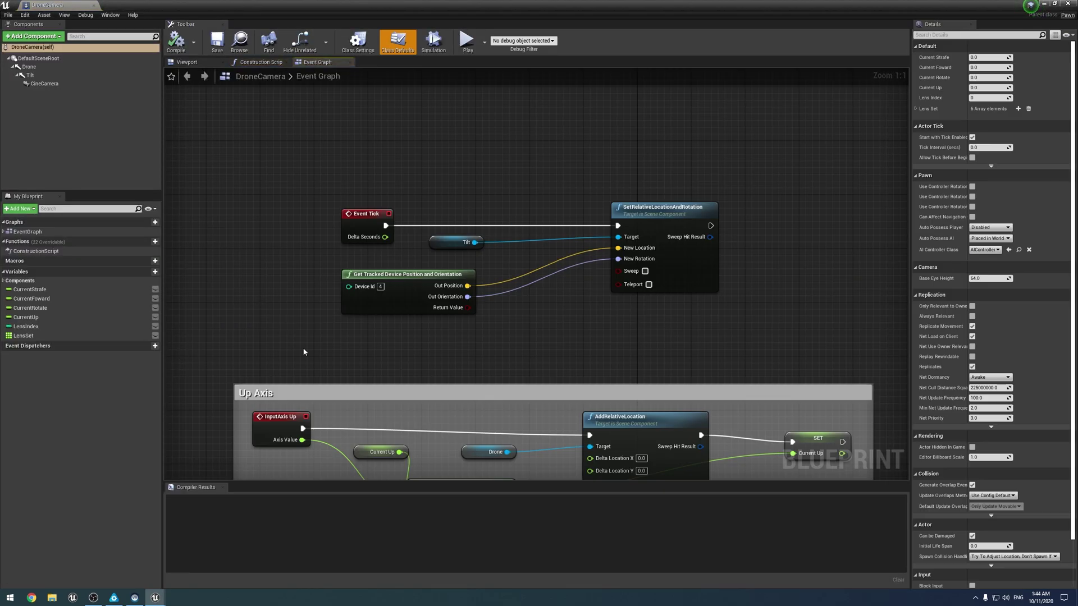
right_click_drag(303, 352, 366, 334)
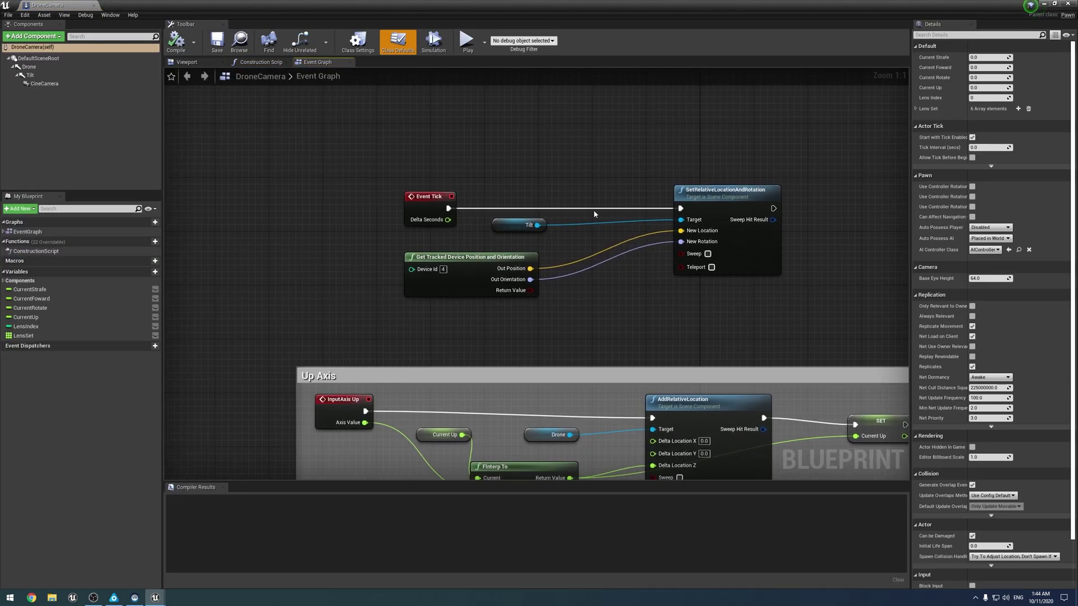
left_click(678, 209, "alt")
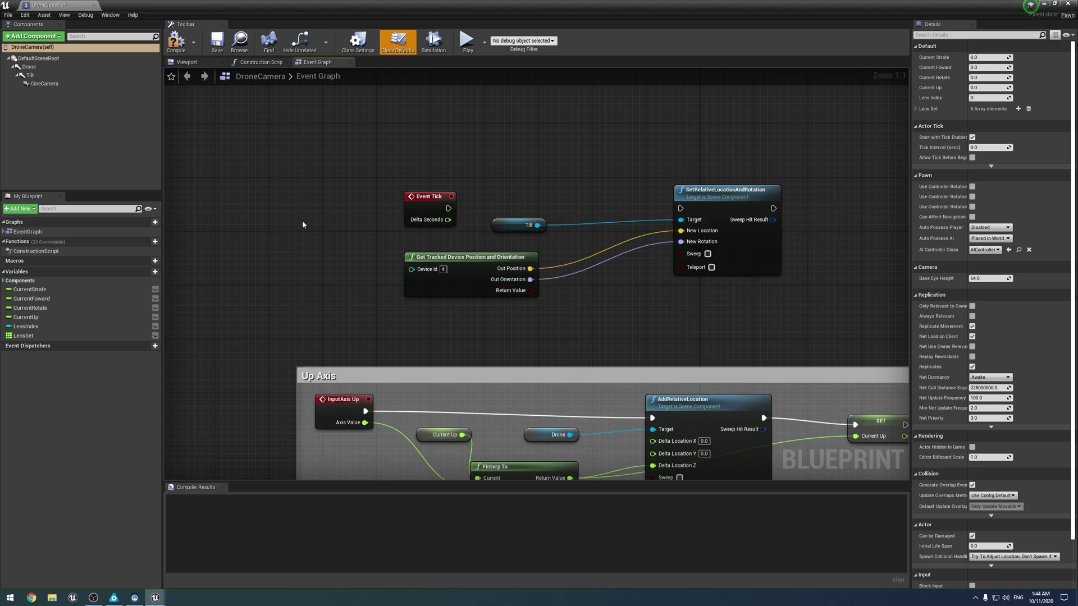
left_click_drag(403, 297, 491, 326)
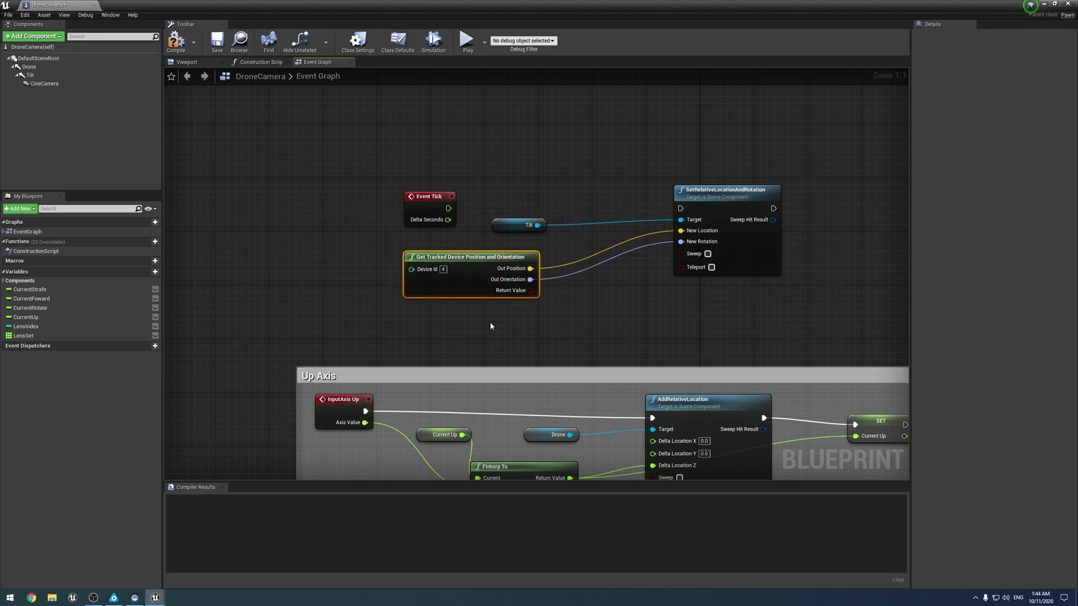
key("Delete")
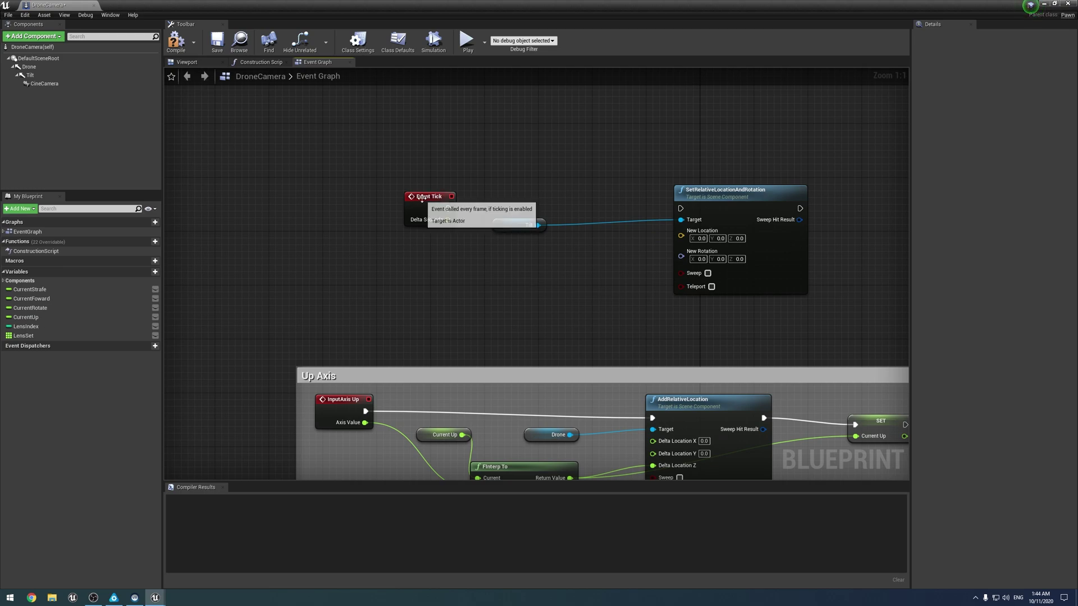
Step: Move Event Tick left and search the node actions for 'livelink'
left_click_drag(428, 223, 356, 202)
type("lin")
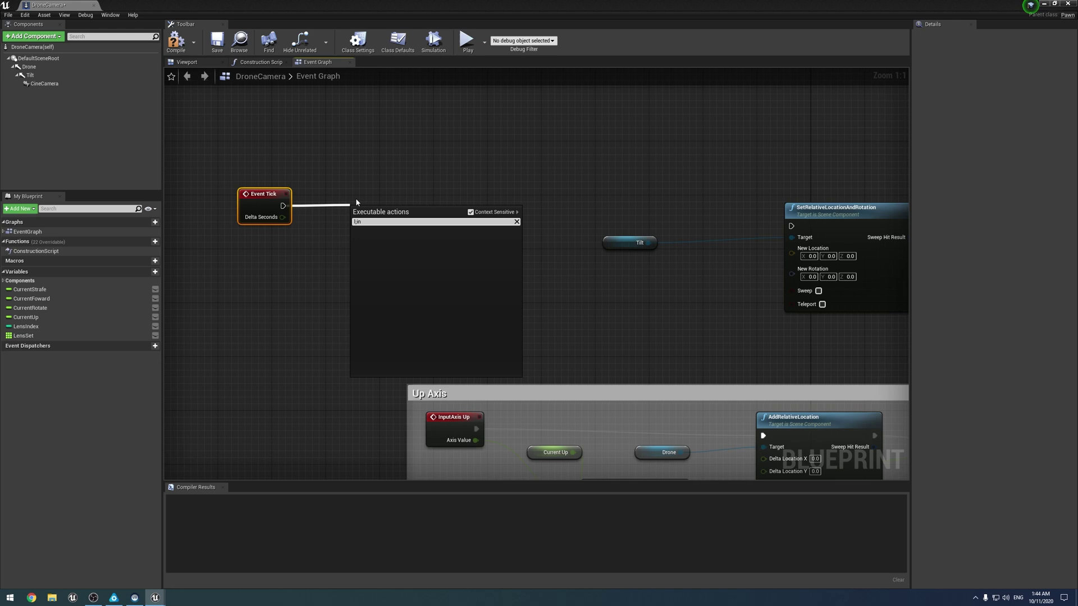
key("BackSpace")
type("vel")
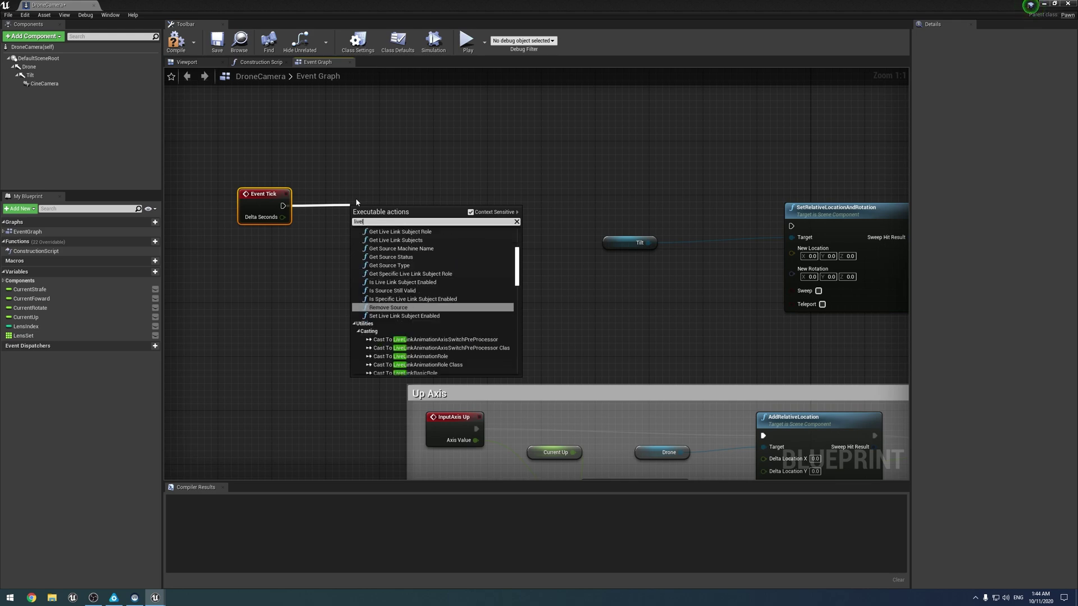
type("ink")
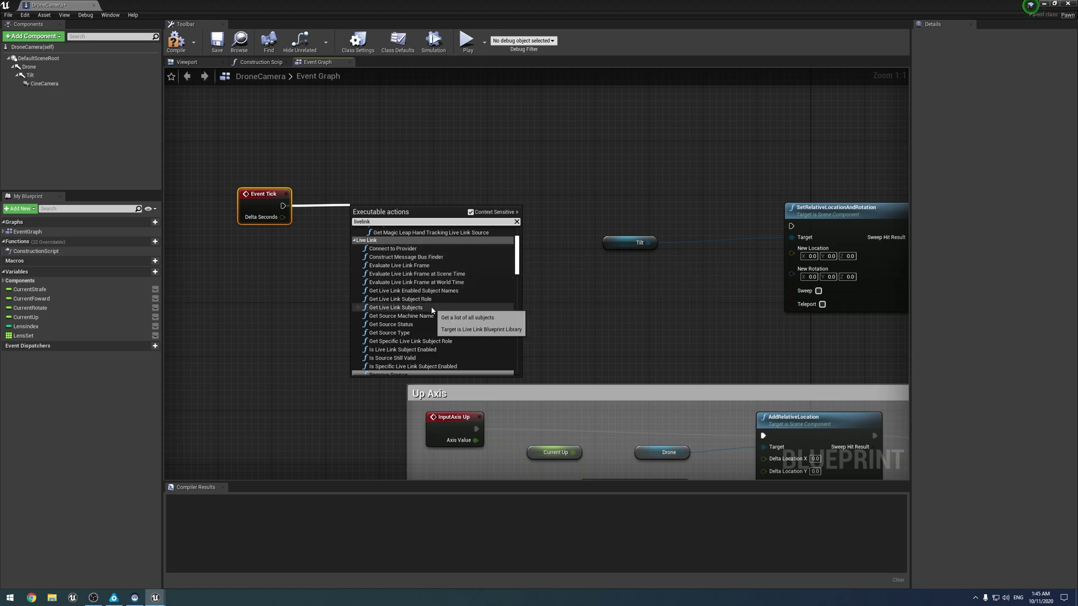
Step: Undo the stray node and add an Evaluate Live Link Frame node wired from Event Tick
left_click(418, 273)
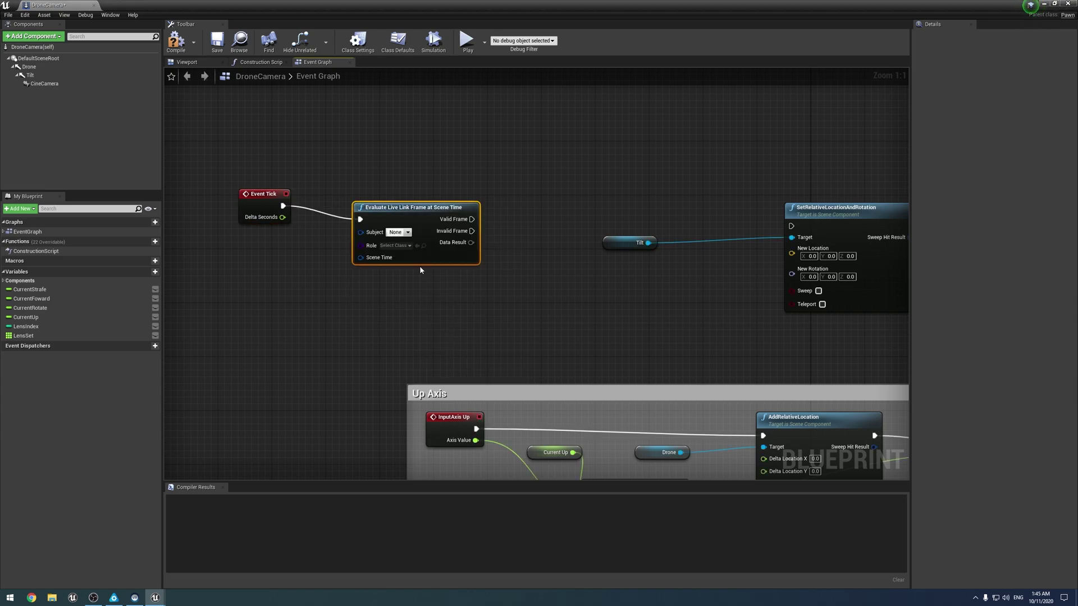
key("ctrl+z")
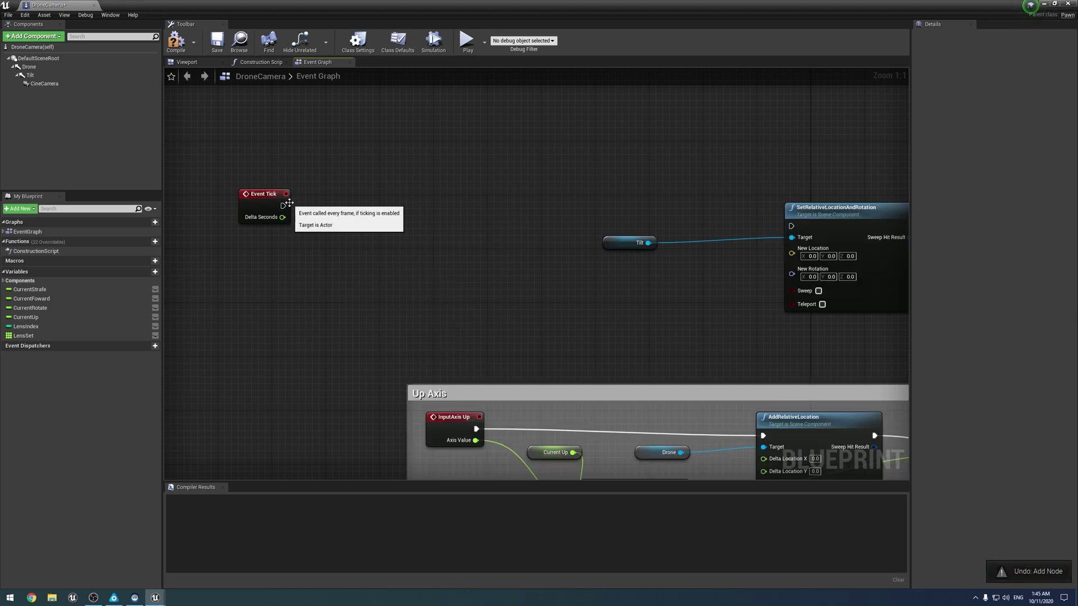
left_click_drag(283, 206, 364, 217)
type("livelink")
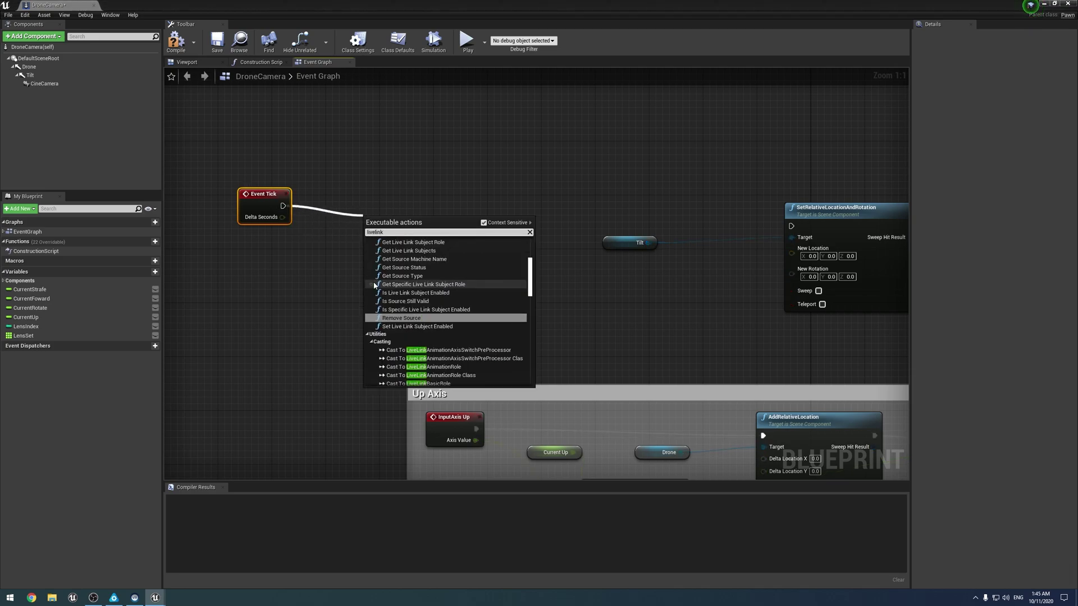
scroll(456, 266, "up", 3)
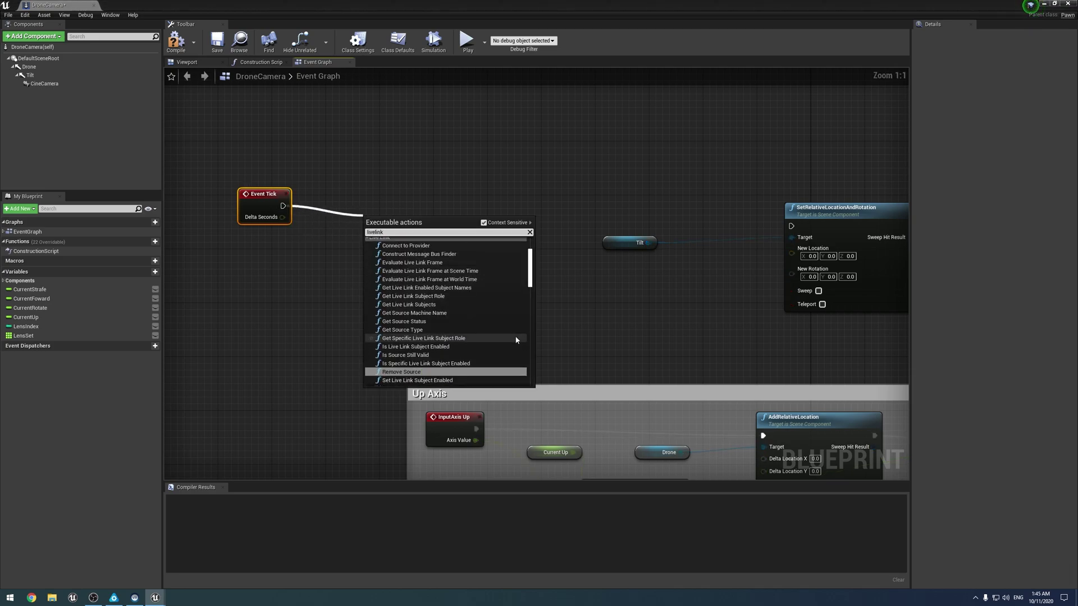
left_click(449, 263)
left_click_drag(389, 224, 388, 197)
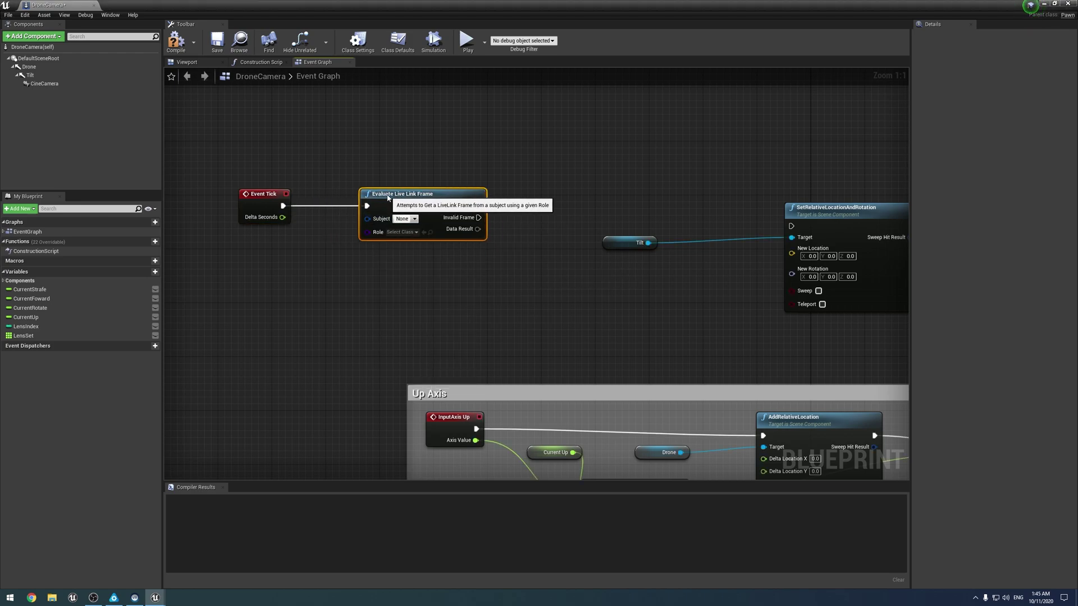
Step: Set the node's Subject to the SteamVR tracker and its Role to Transform Role
left_click(406, 219)
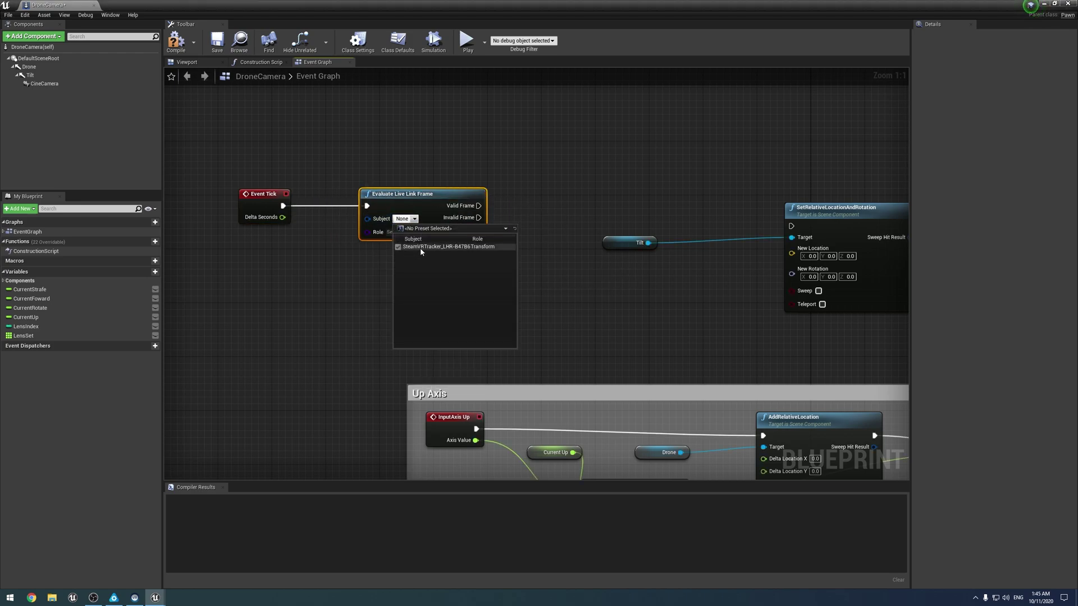
left_click(463, 248)
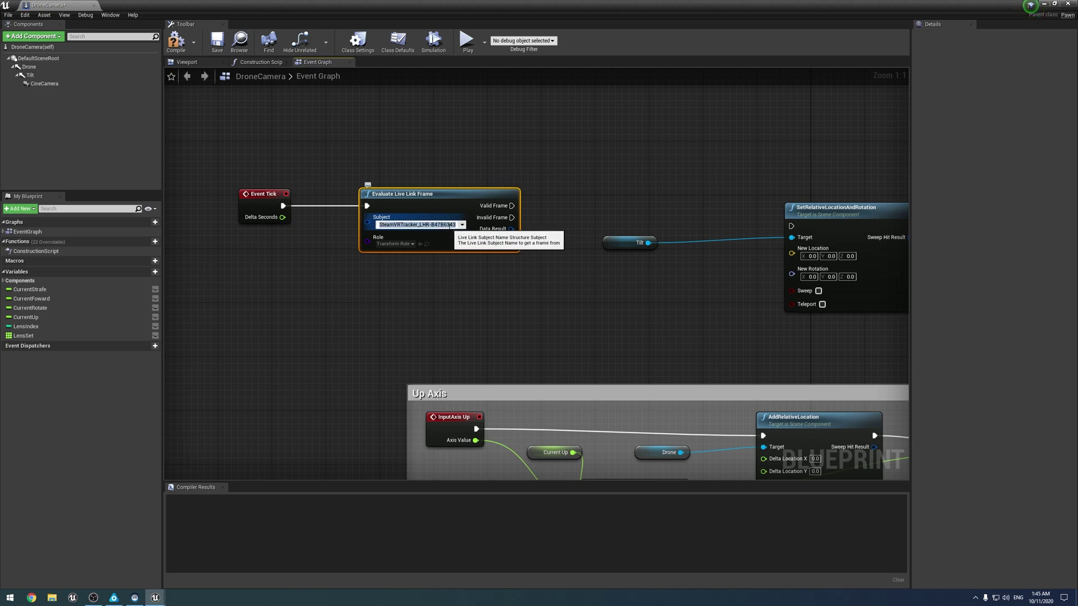
left_click(451, 272)
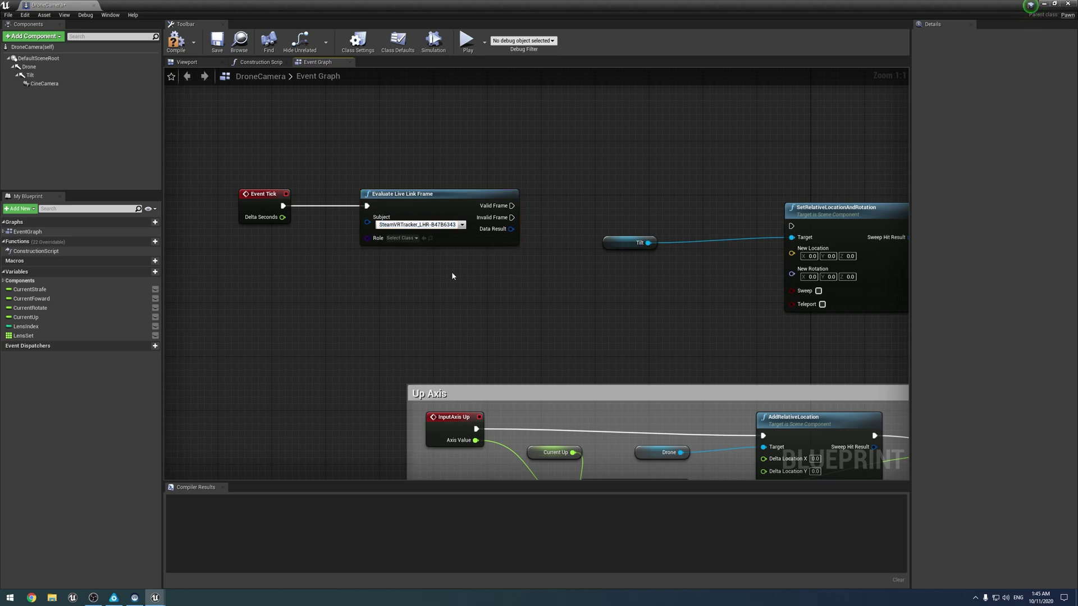
left_click(414, 239)
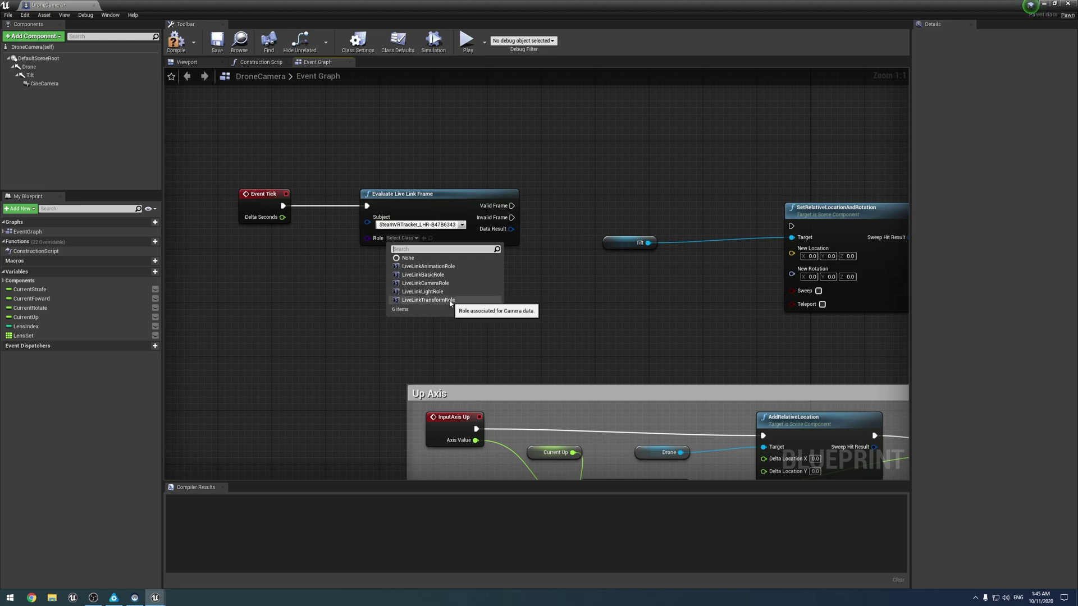
left_click(428, 301)
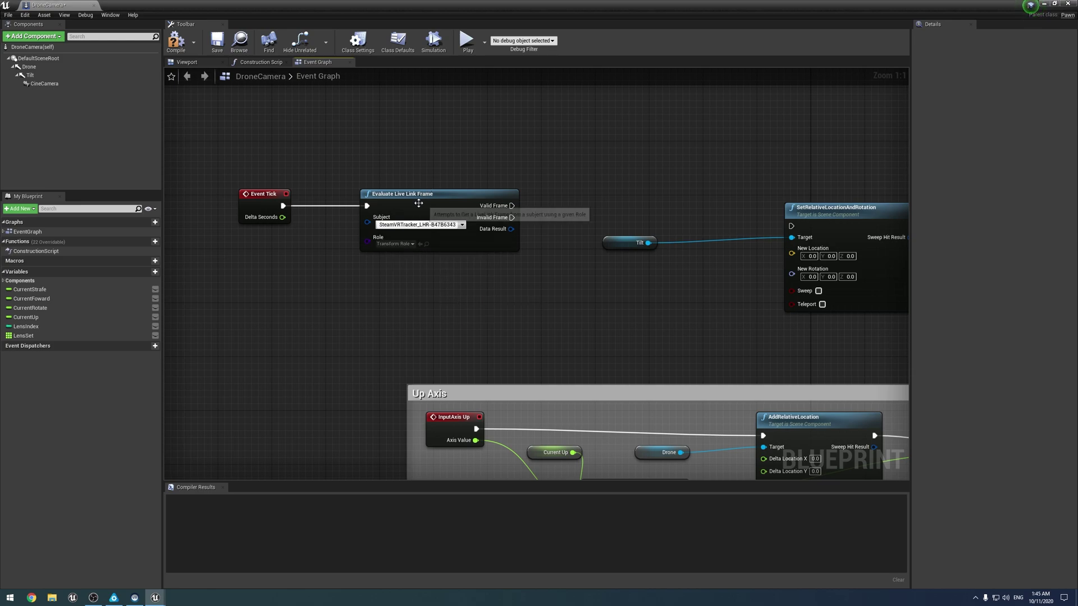
left_click_drag(415, 193, 347, 195)
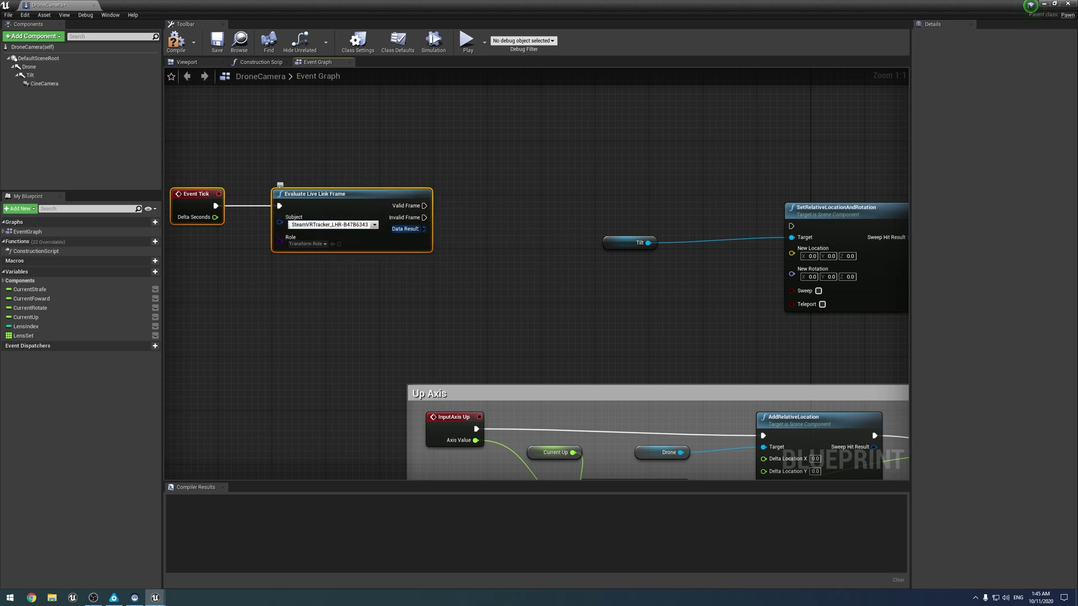
Step: Break Data Result with Break LiveLinkTransformBlueprintData and add a Break LiveLinkTransformFrameData node from Frame Data
left_click_drag(424, 229, 471, 273)
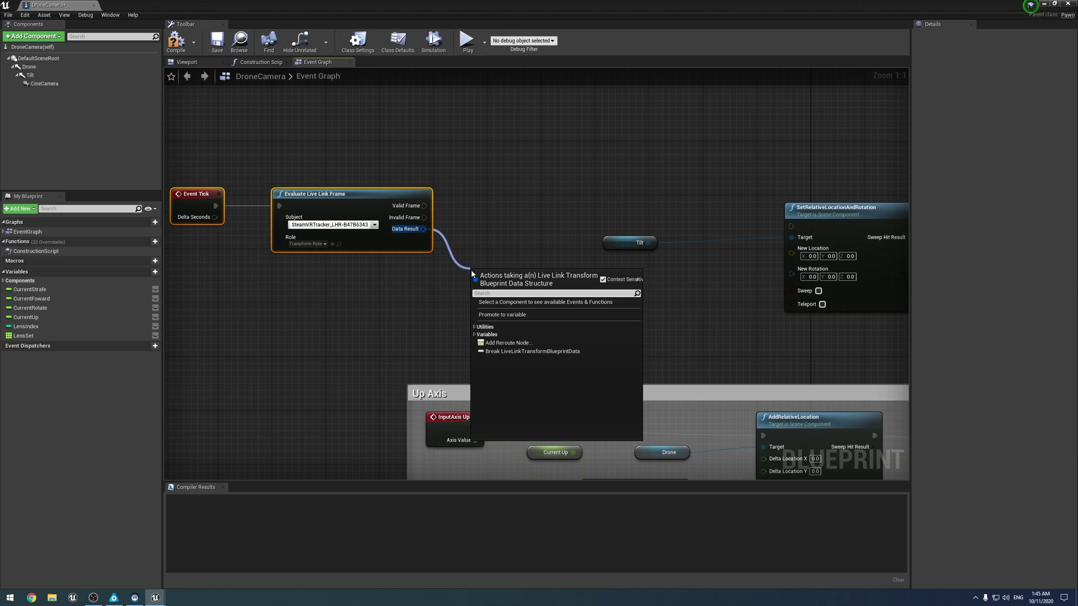
left_click(532, 351)
right_click_drag(584, 299, 460, 318)
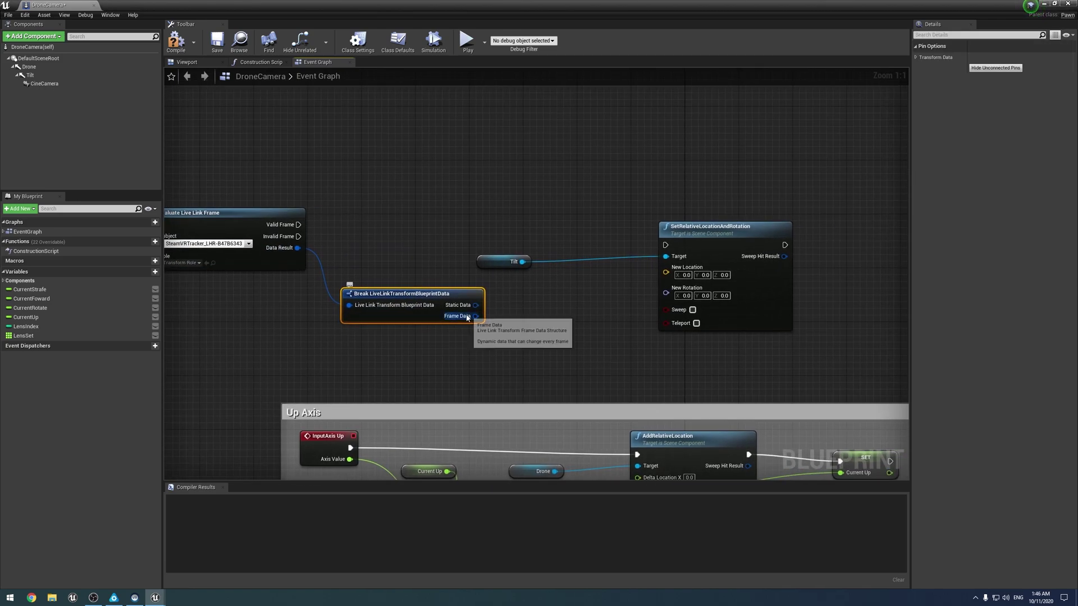
left_click_drag(476, 316, 505, 316)
key("Escape")
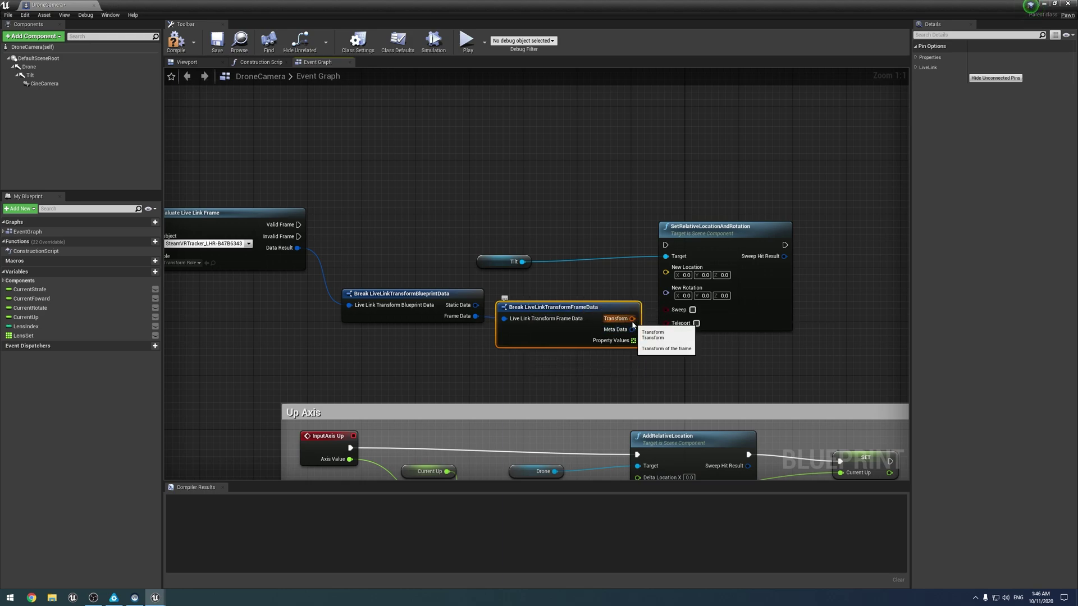
Step: Move Tilt and SetRelativeLocationAndRotation aside and connect Valid Frame execution to SetRelativeLocationAndRotation
left_click_drag(486, 170, 860, 218)
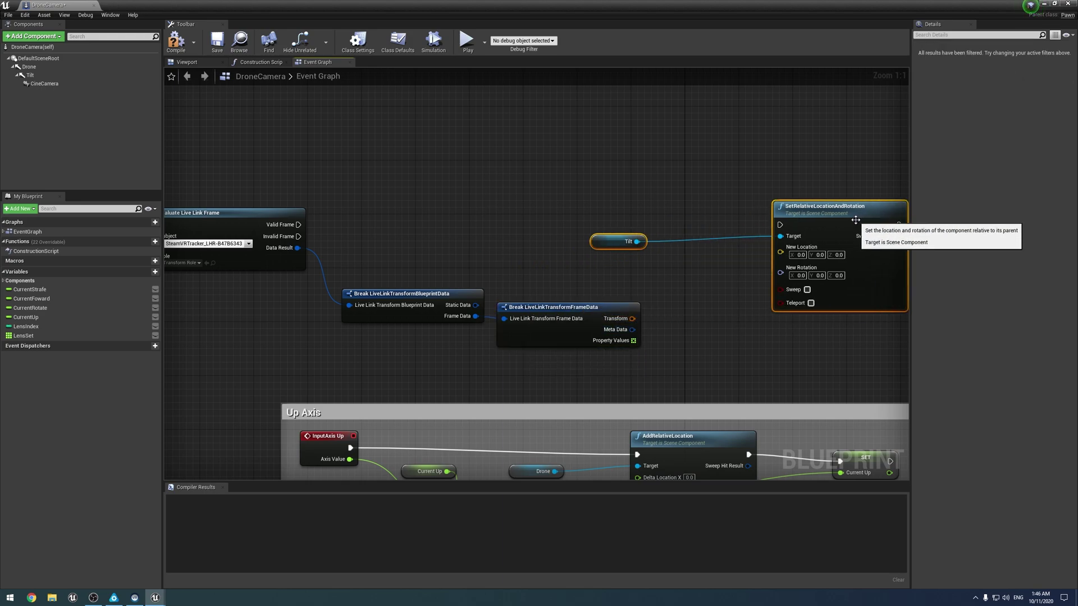
left_click(333, 235)
left_click_drag(298, 225, 779, 226)
right_click_drag(500, 197, 381, 196)
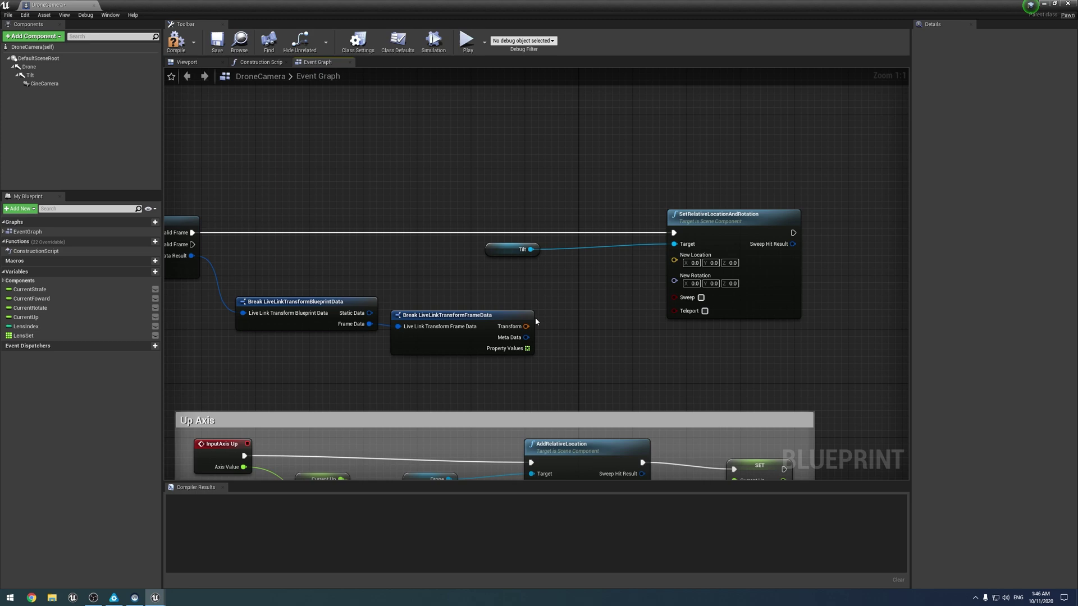
Step: Split the Transform pin and wire its Location and Rotation into New Location and New Rotation
right_click(509, 327)
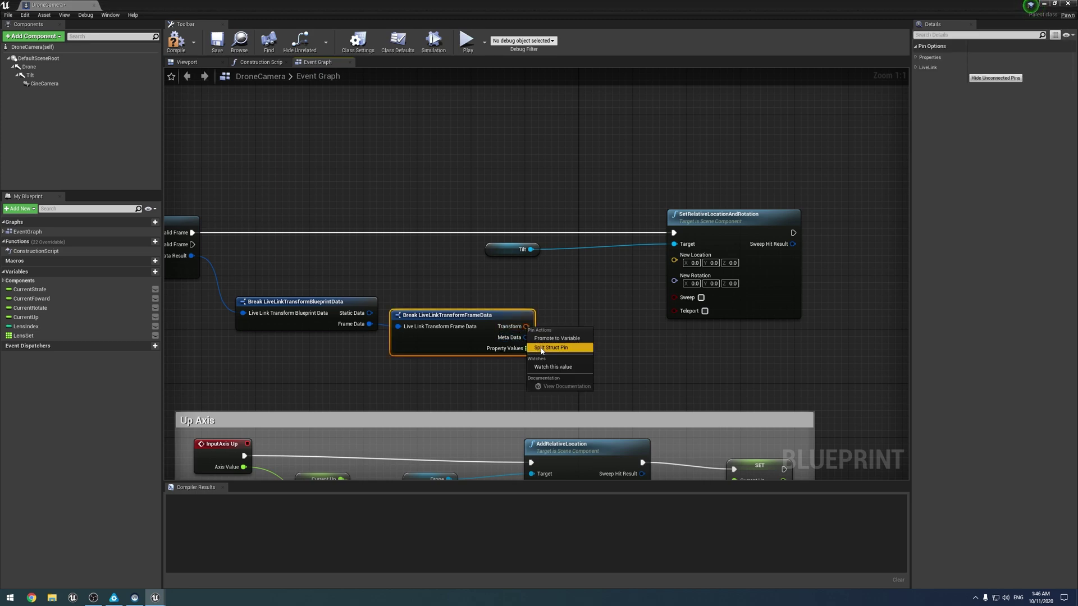
left_click(556, 349)
left_click_drag(524, 320, 680, 253)
left_click_drag(685, 250, 695, 271)
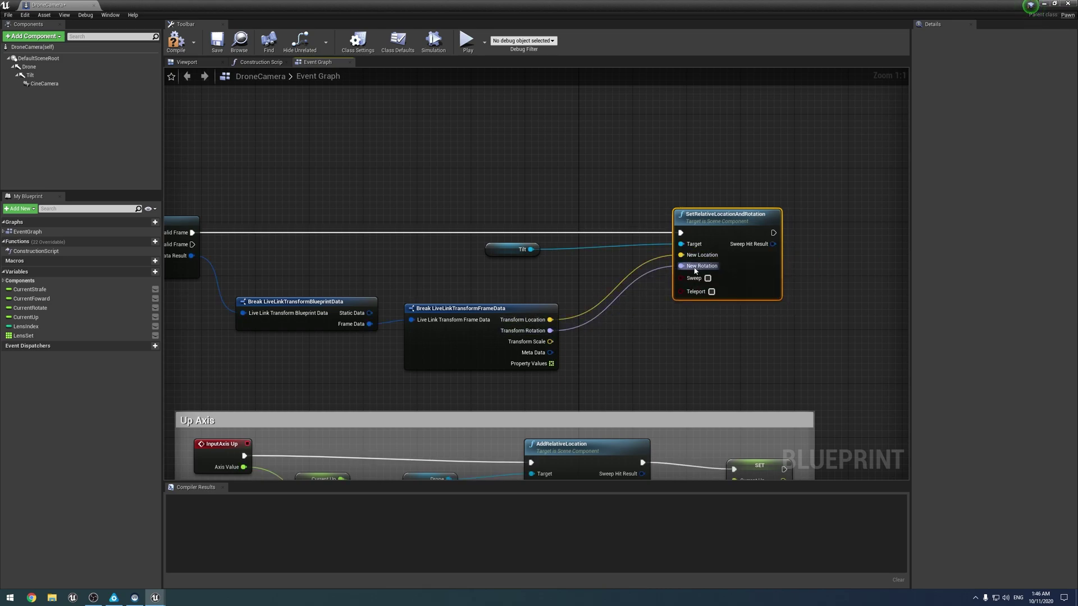
Step: Compile and save DroneCamera, nudge the three Live Link nodes right, and save again
left_click(170, 37)
left_click(217, 39)
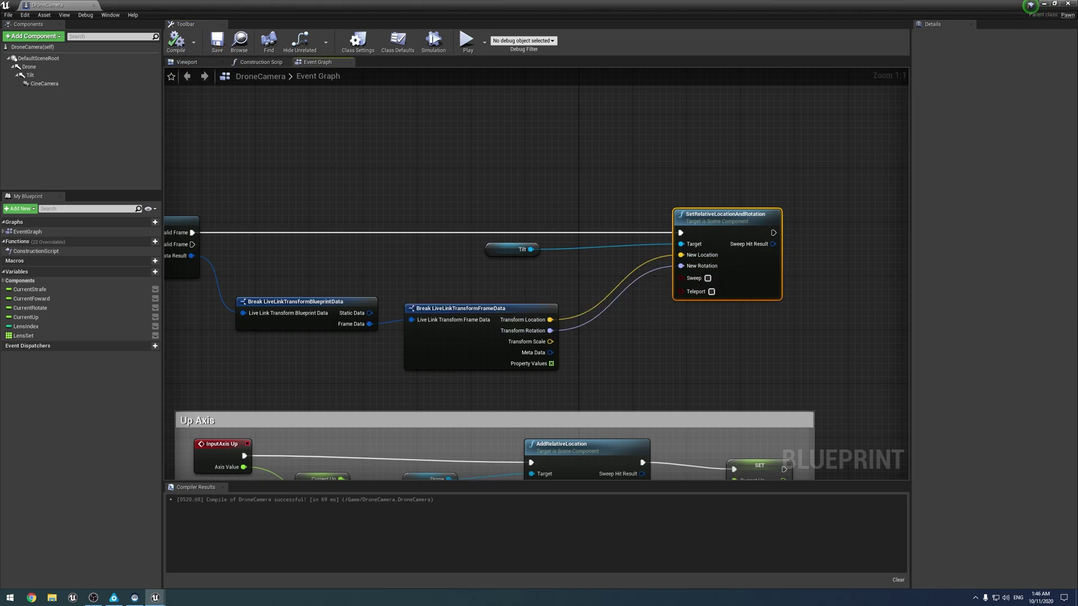
right_click_drag(319, 219, 520, 212)
left_click_drag(292, 172, 652, 359)
mouse_move(397, 220)
left_mouse_down()
mouse_move(511, 220)
mouse_move(411, 220)
left_mouse_up()
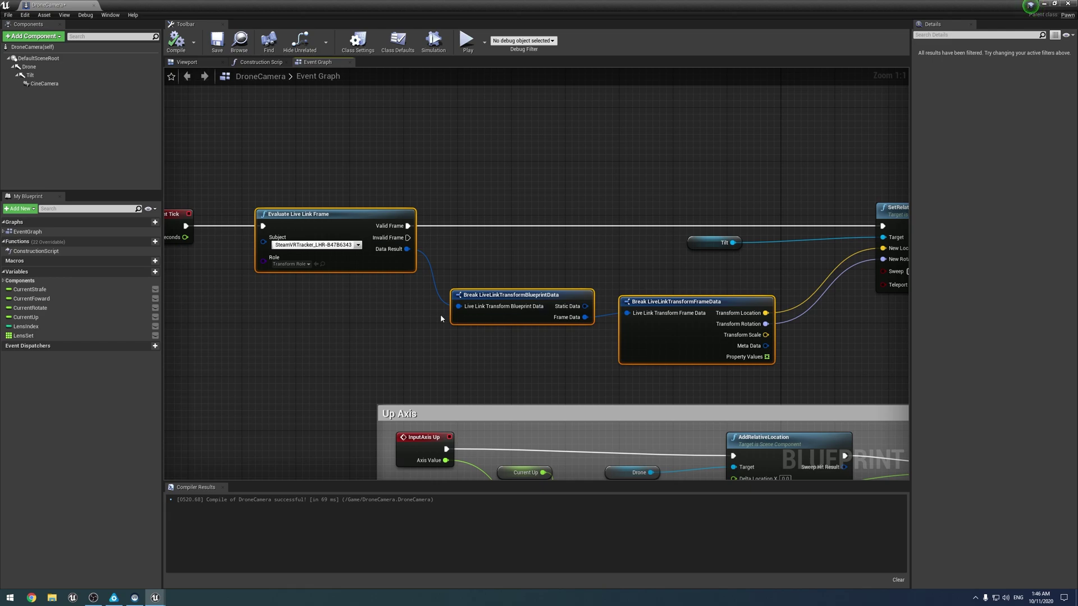
right_click_drag(441, 319, 446, 207)
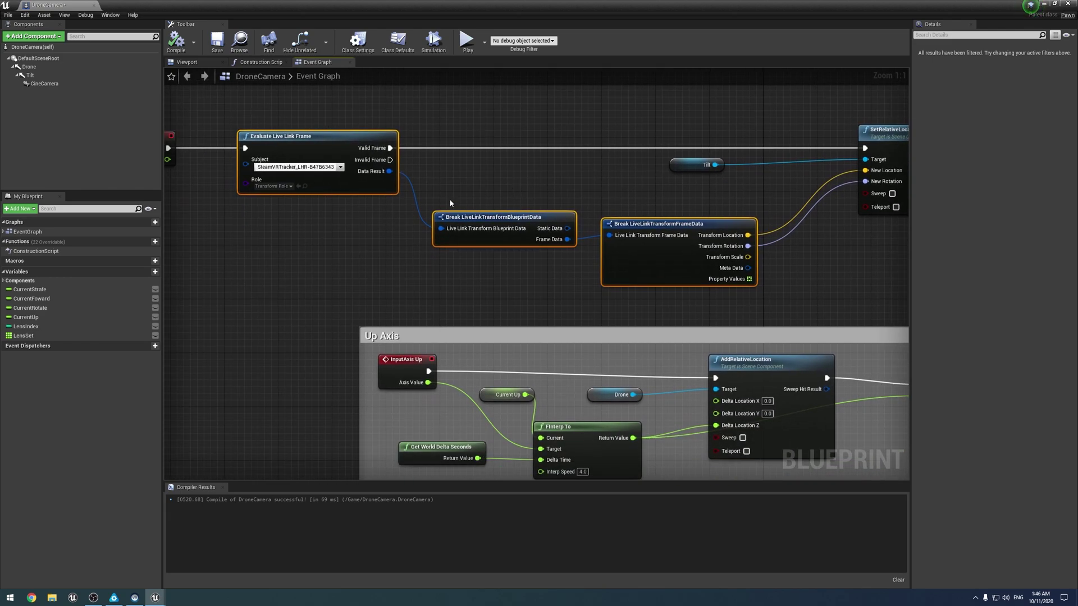
left_click(206, 106)
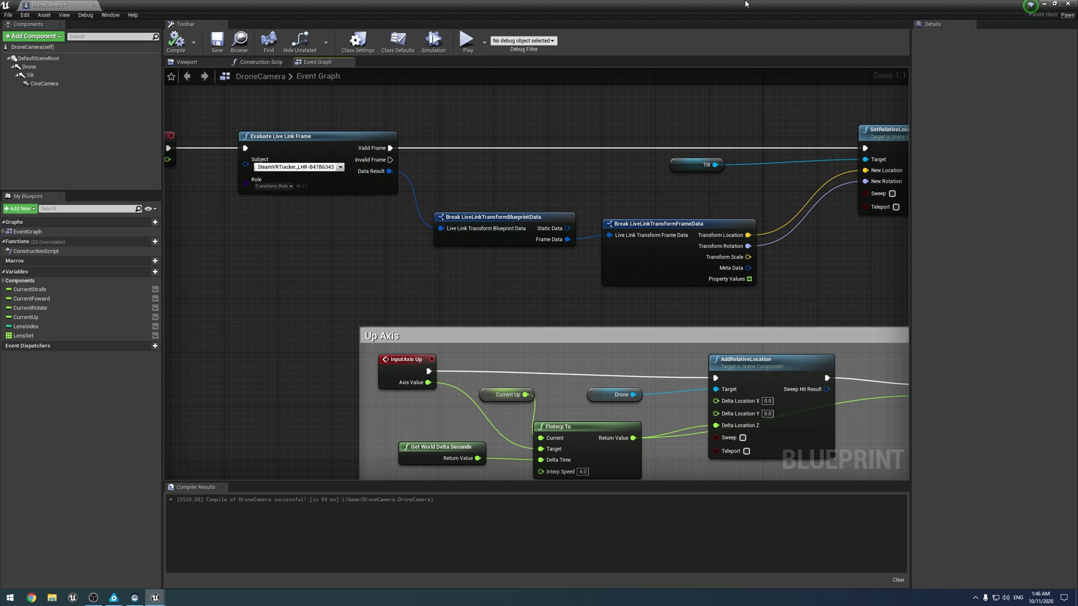
key("ctrl+s")
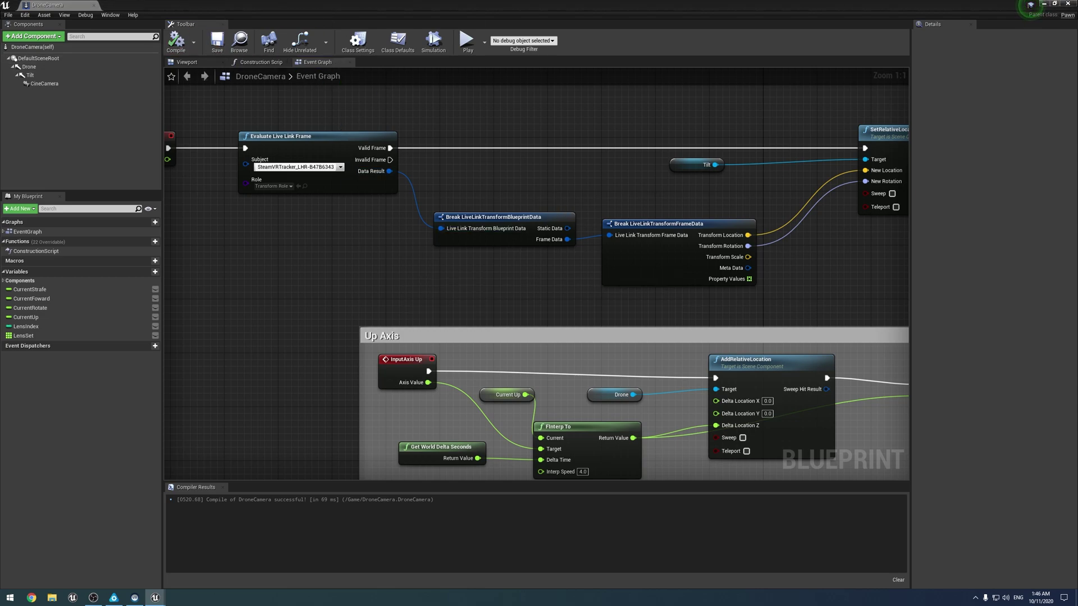
left_click(1044, 4)
Step: Play the level to watch the tracker move the drone camera, then stop with Esc
left_click(544, 34)
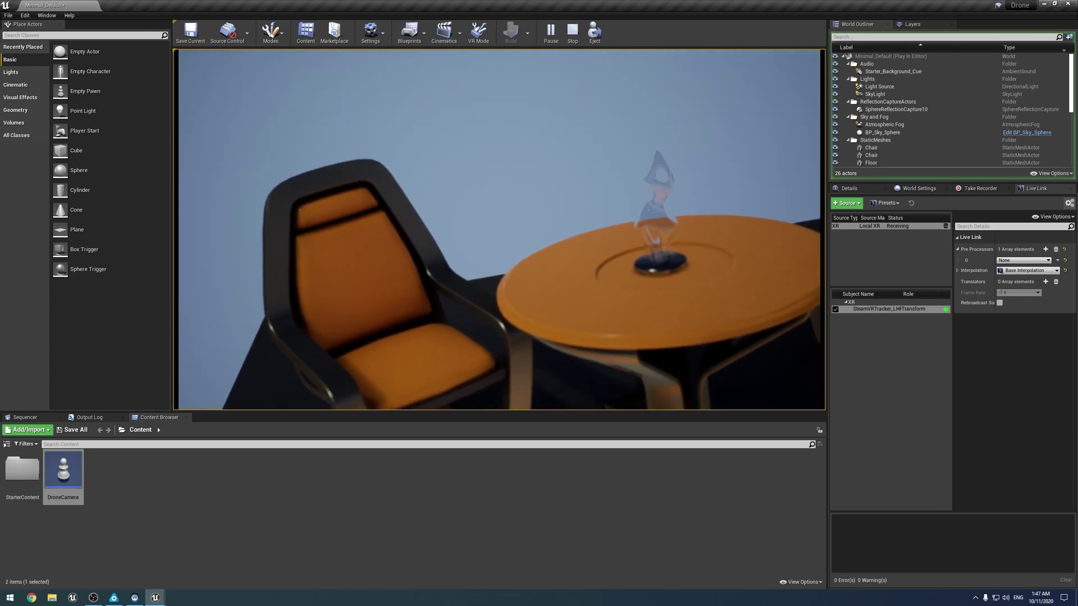
key("Escape")
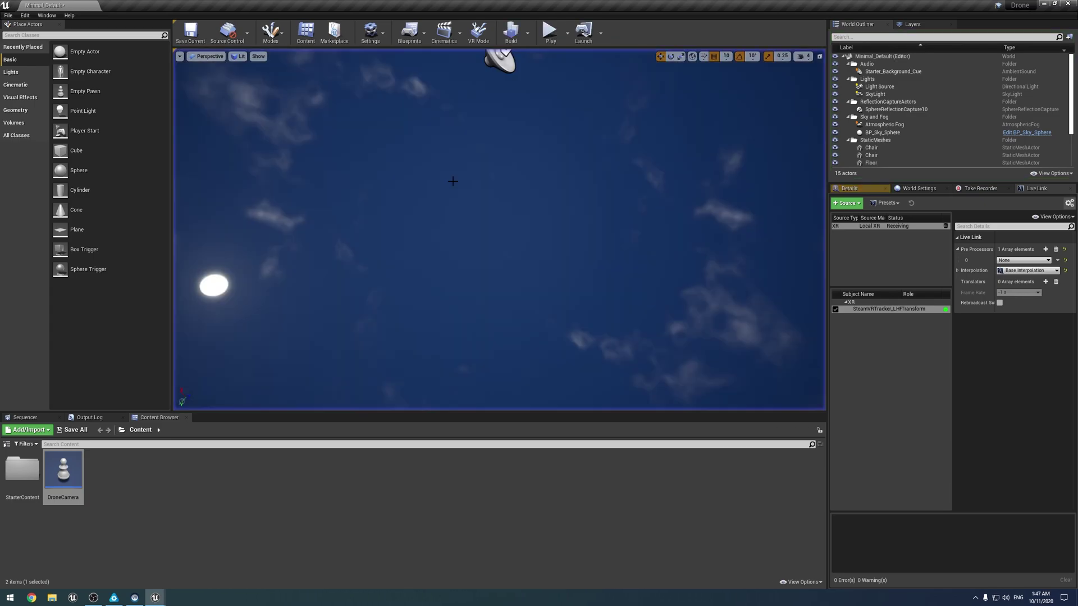
Step: Frame the drone camera in the viewport and create an Actor-based Blueprint Class in Content
right_click(470, 233)
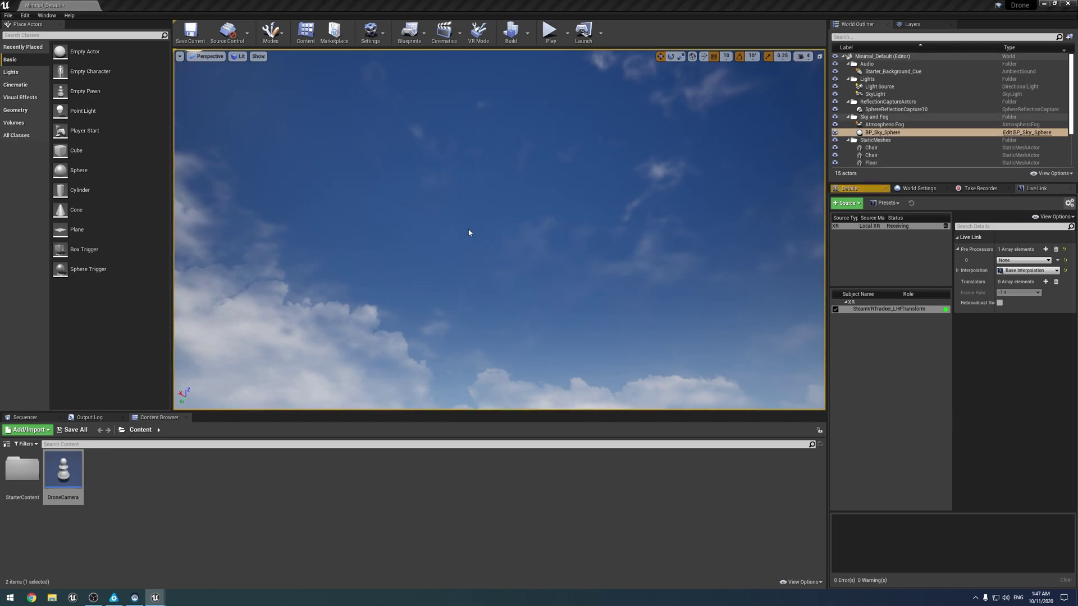
right_click_drag(565, 133, 565, 132)
right_click_drag(567, 181, 442, 236)
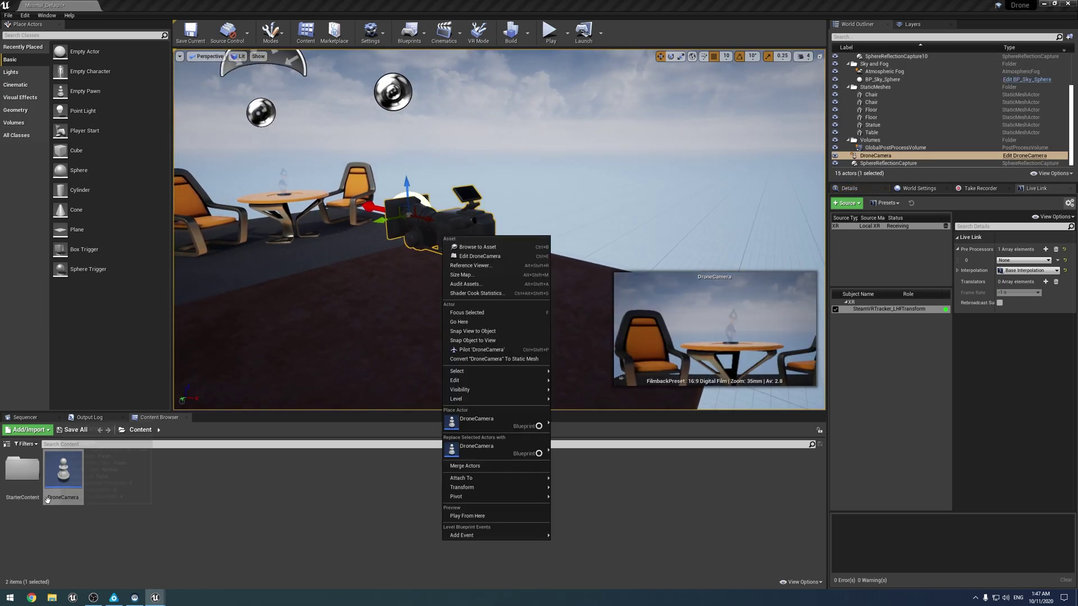
right_click(195, 547)
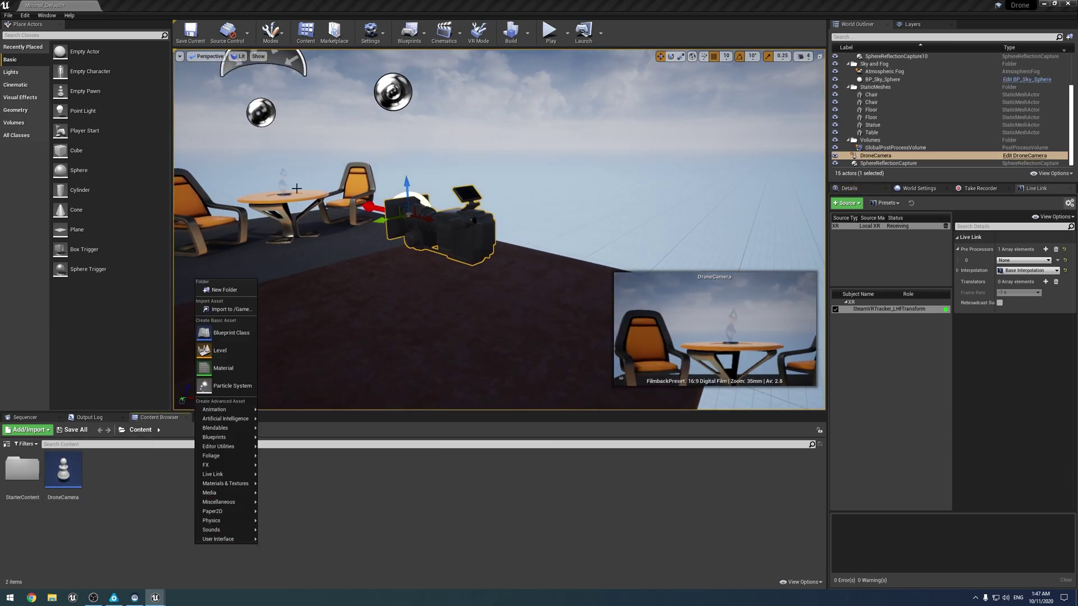
left_click(247, 334)
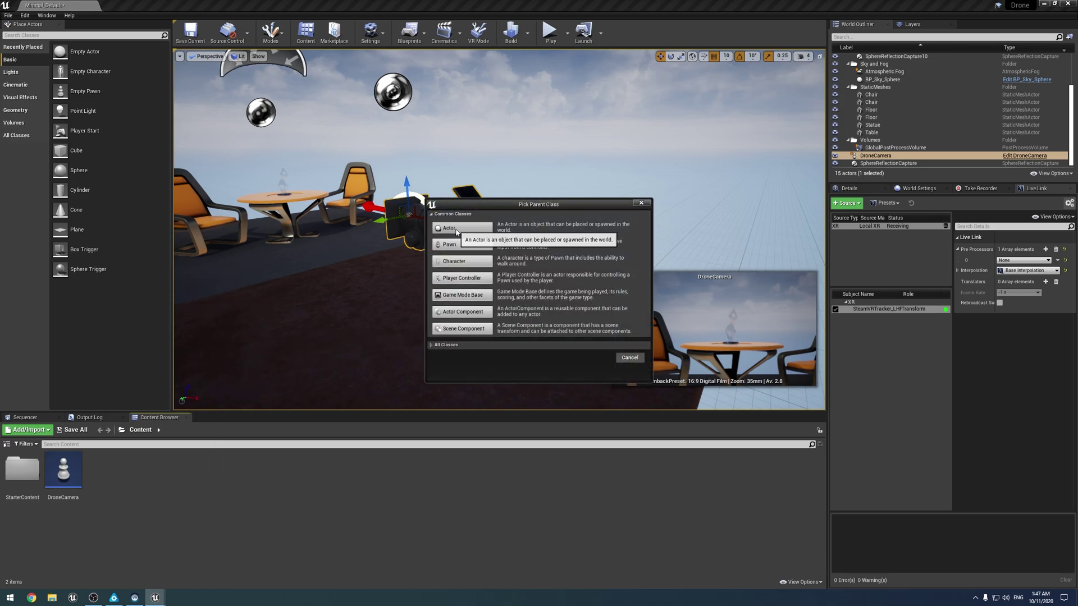
left_click(456, 230)
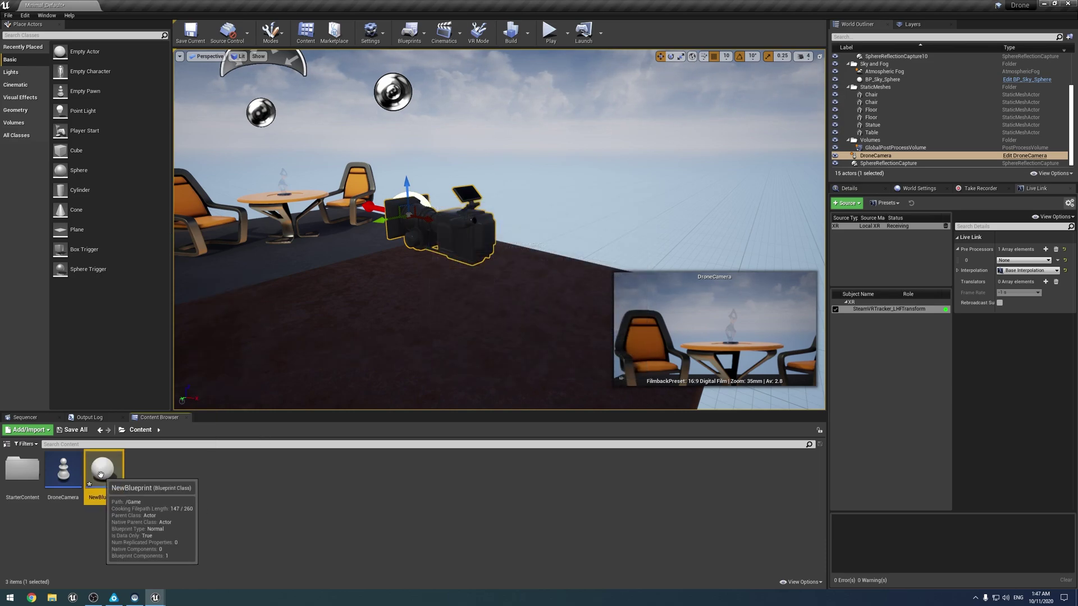
Step: Add a LiveLink Controller component to NewBlueprint with the SteamVR tracker as its subject
double_click(63, 470)
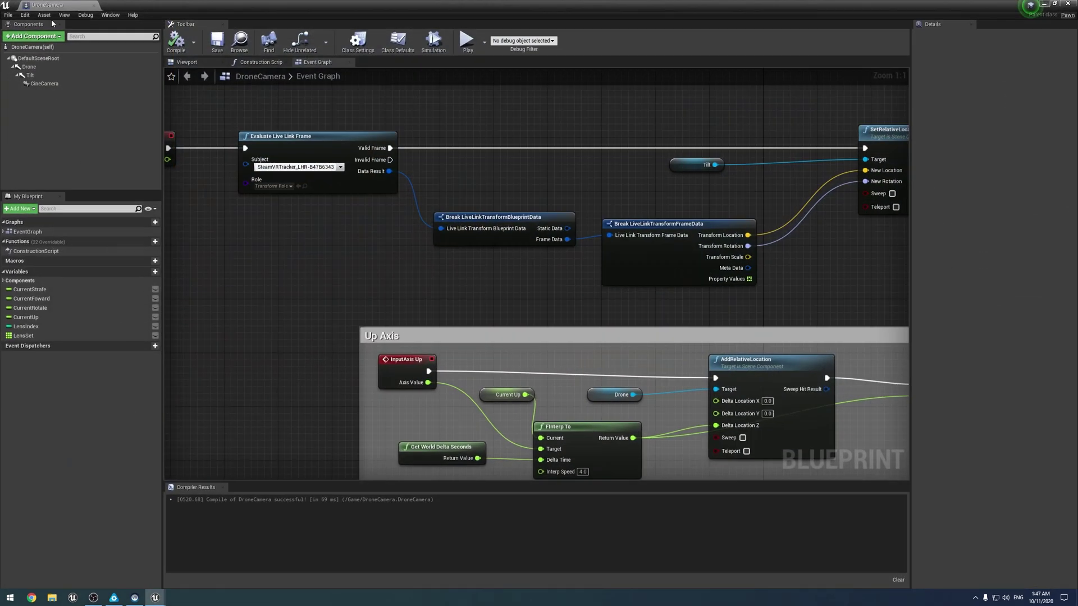
left_click(47, 37)
type("Live")
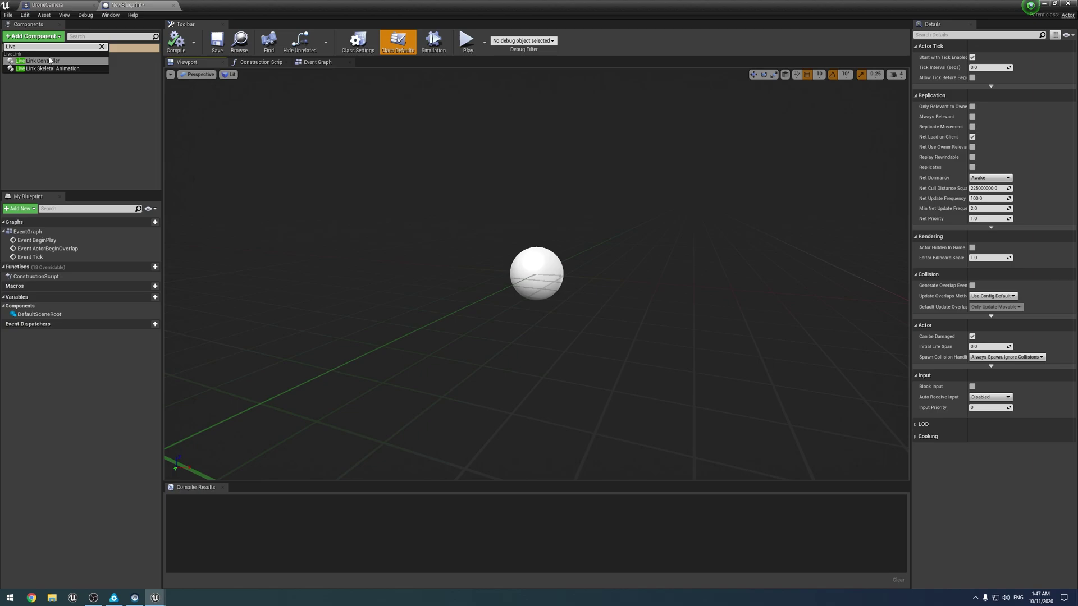
left_click(51, 63)
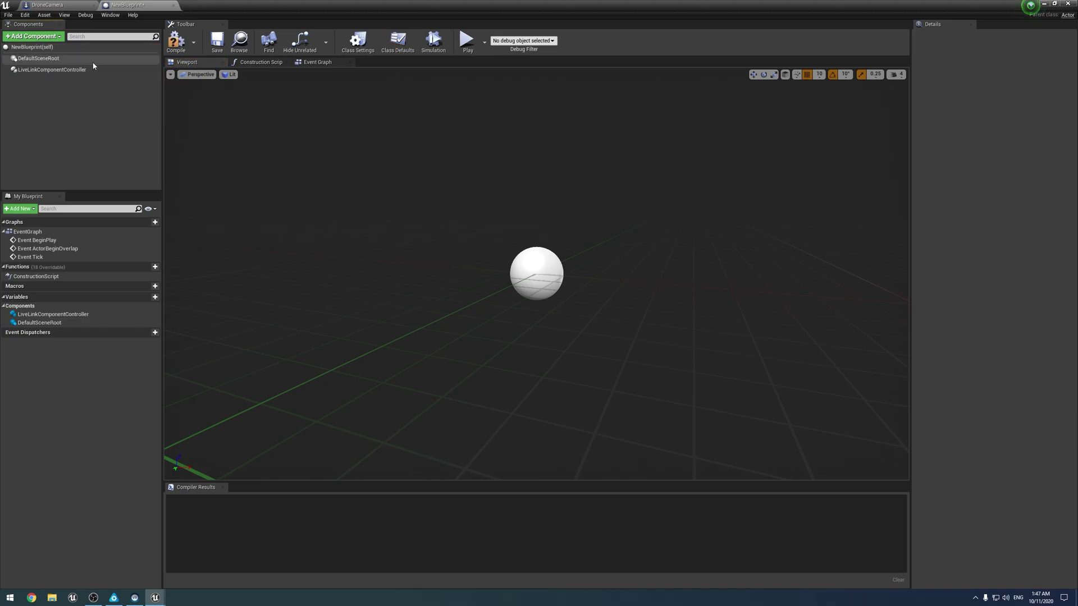
left_click(89, 71)
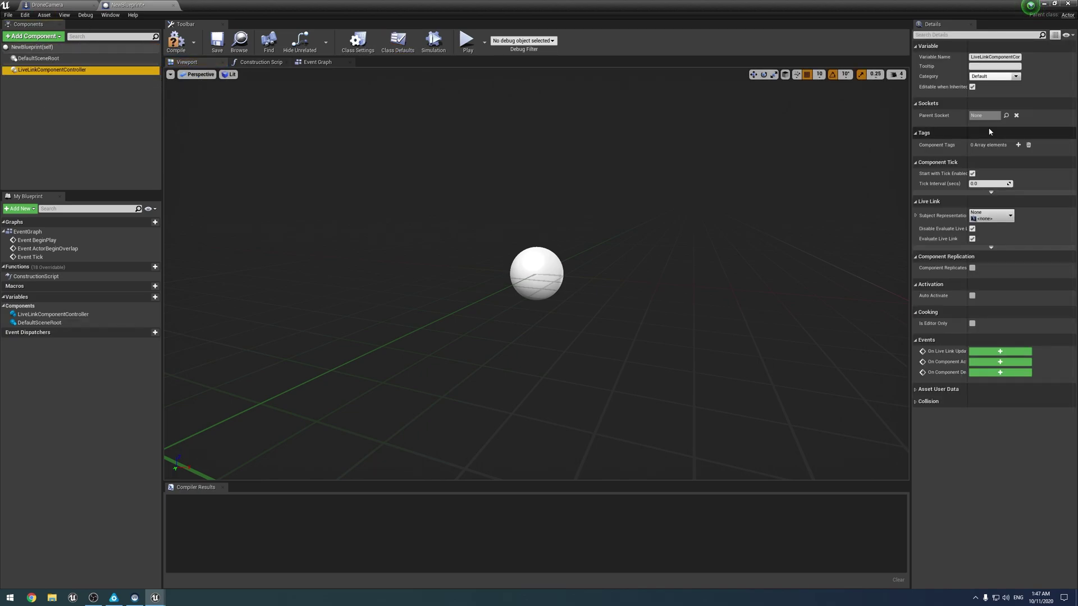
left_click(998, 216)
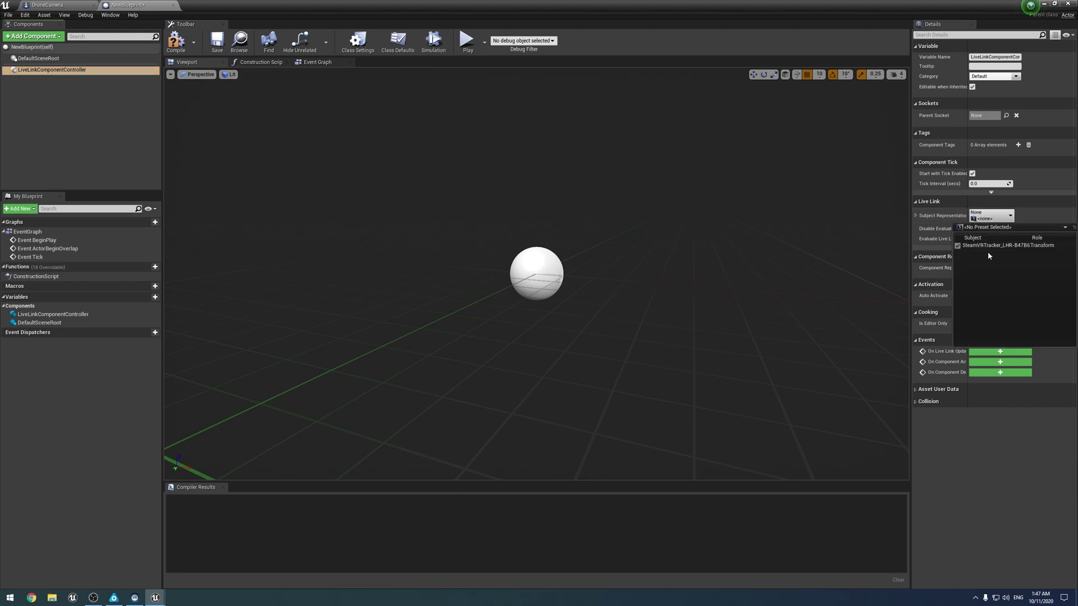
left_click(987, 245)
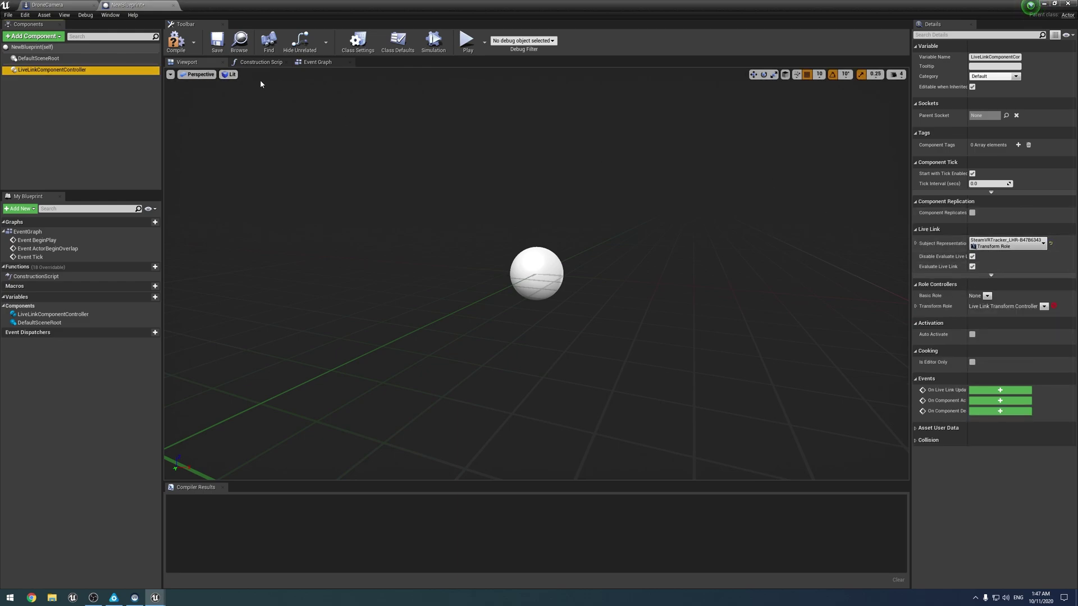
Step: Add a Cube component to NewBlueprint and save it
left_click(49, 37)
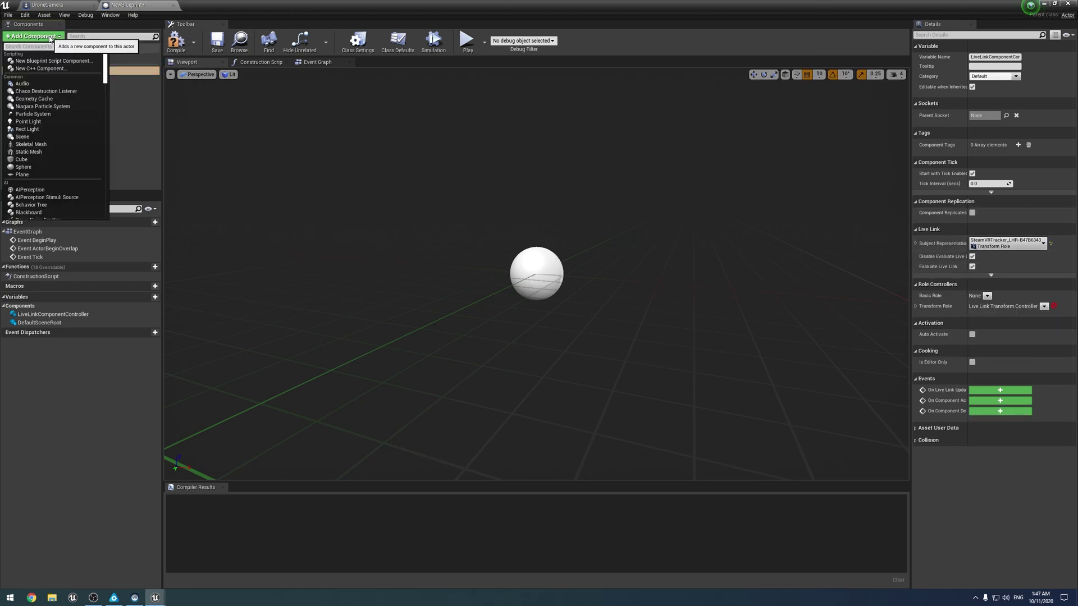
type("Cube")
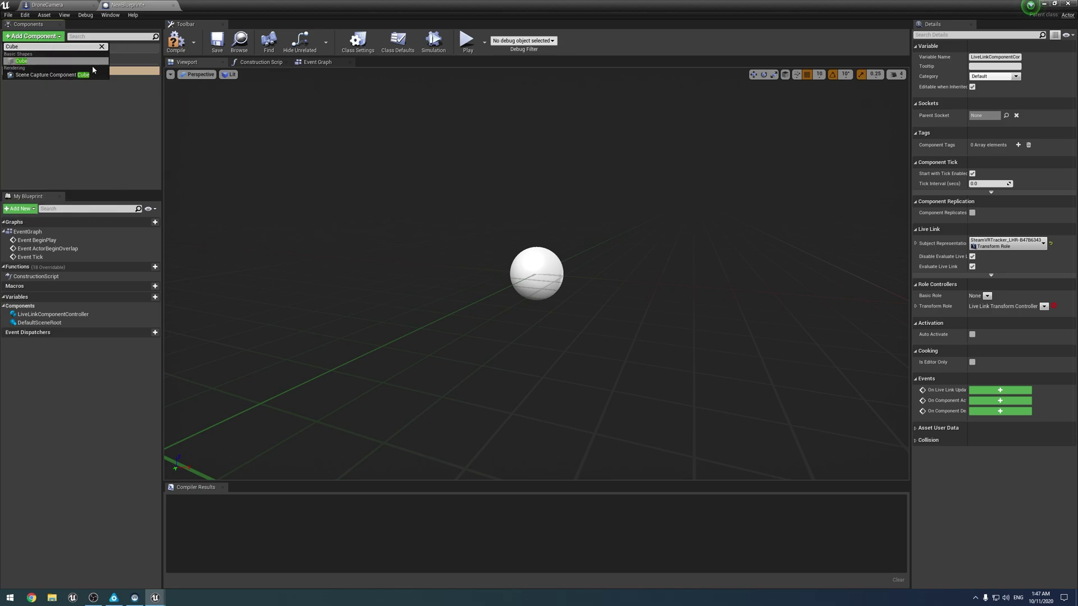
left_click(94, 58)
key("ctrl+s")
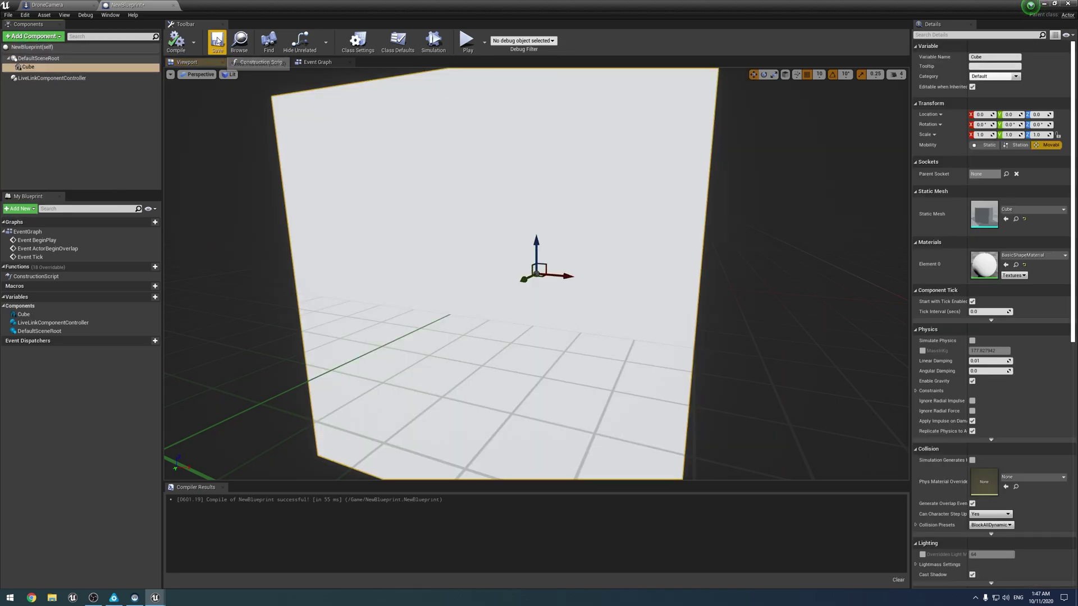
Step: Drop NewBlueprint into the viewport beside the drone camera and zoom the view out
left_click(1054, 3)
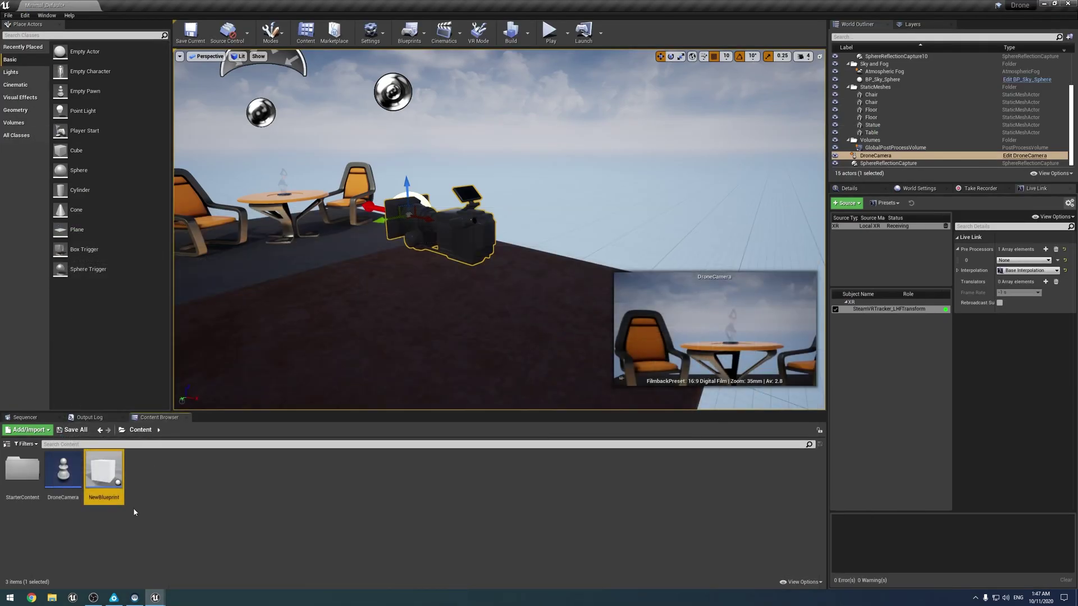
left_click_drag(177, 465, 359, 365)
scroll(408, 300, "down", 5)
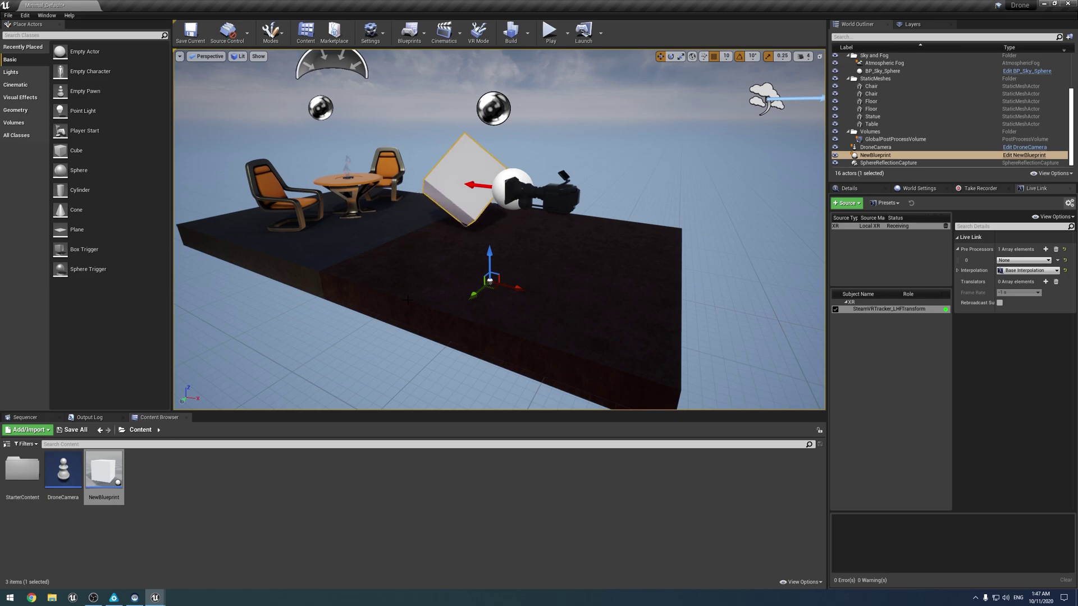
key("Escape")
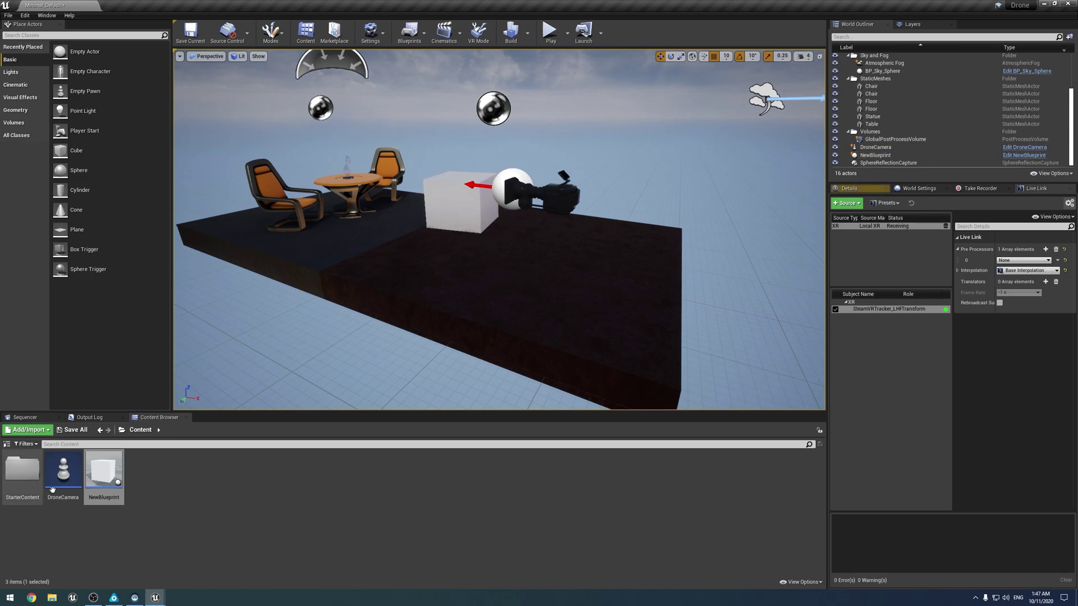
double_click(105, 460)
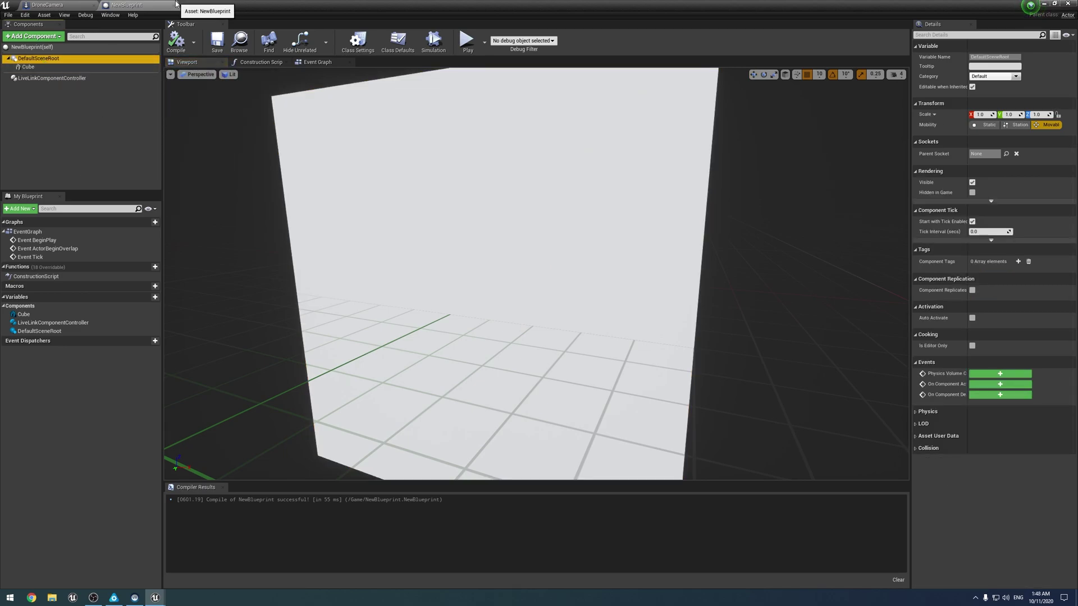
left_click(1043, 3)
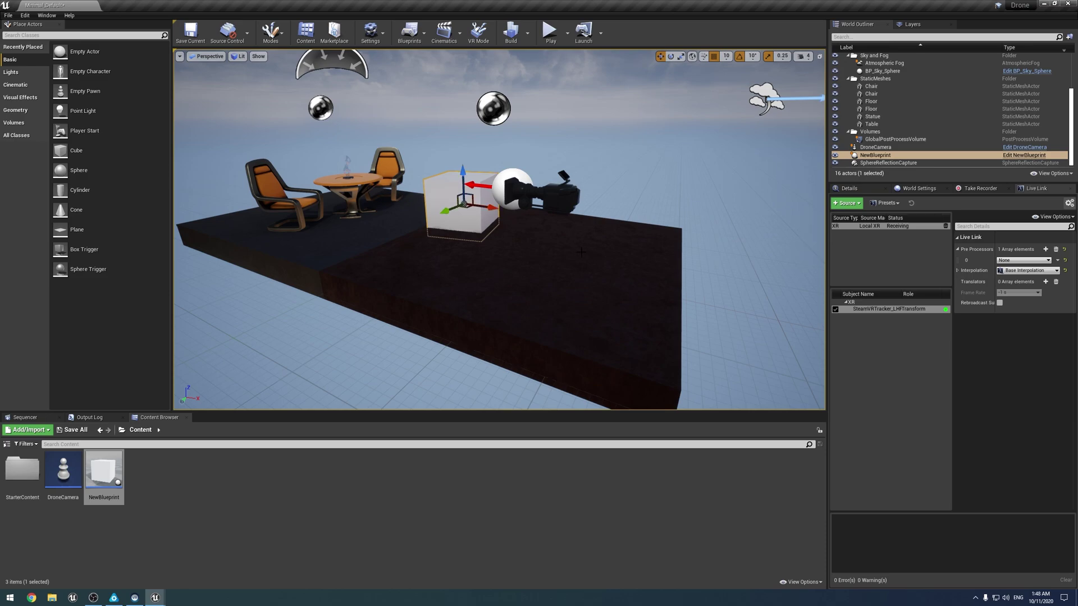
scroll(581, 252, "down", 10)
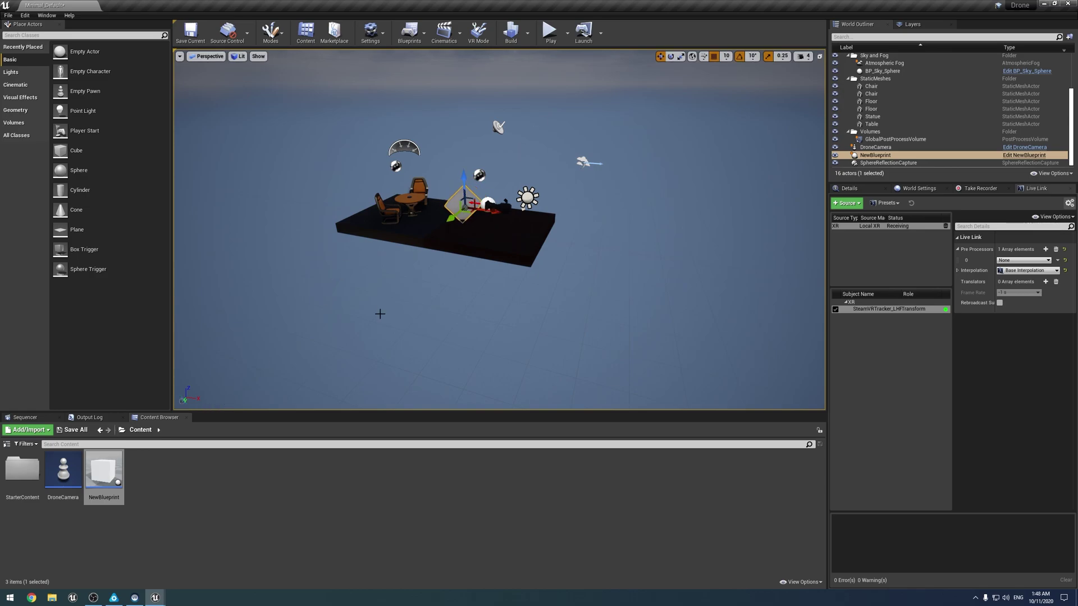
Step: Force-delete the NewBlueprint asset from the Content Browser despite its level reference
left_click(268, 372)
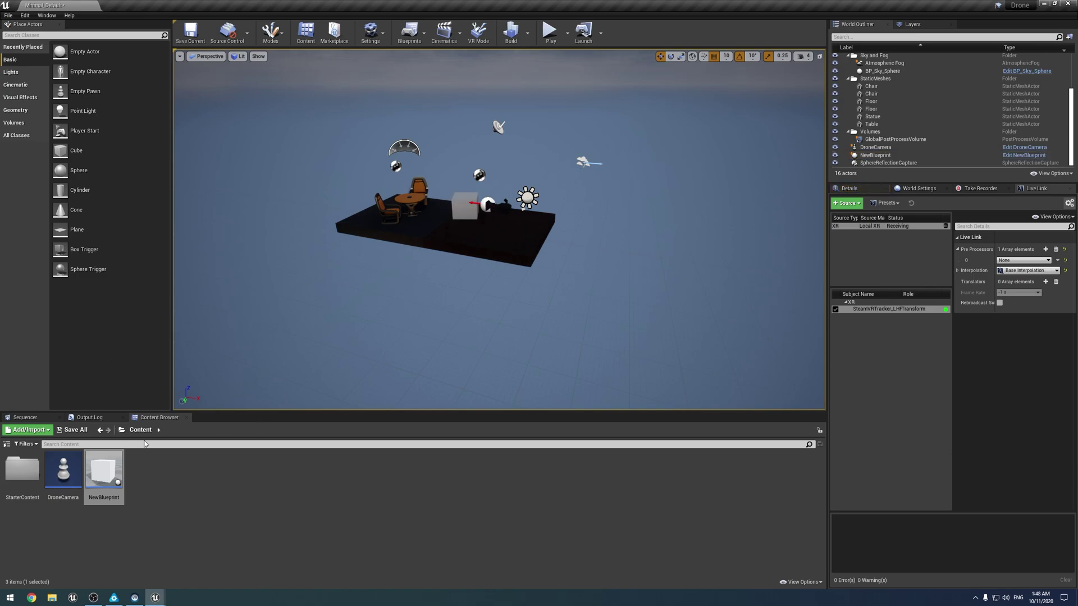
left_click(117, 487)
key("Delete")
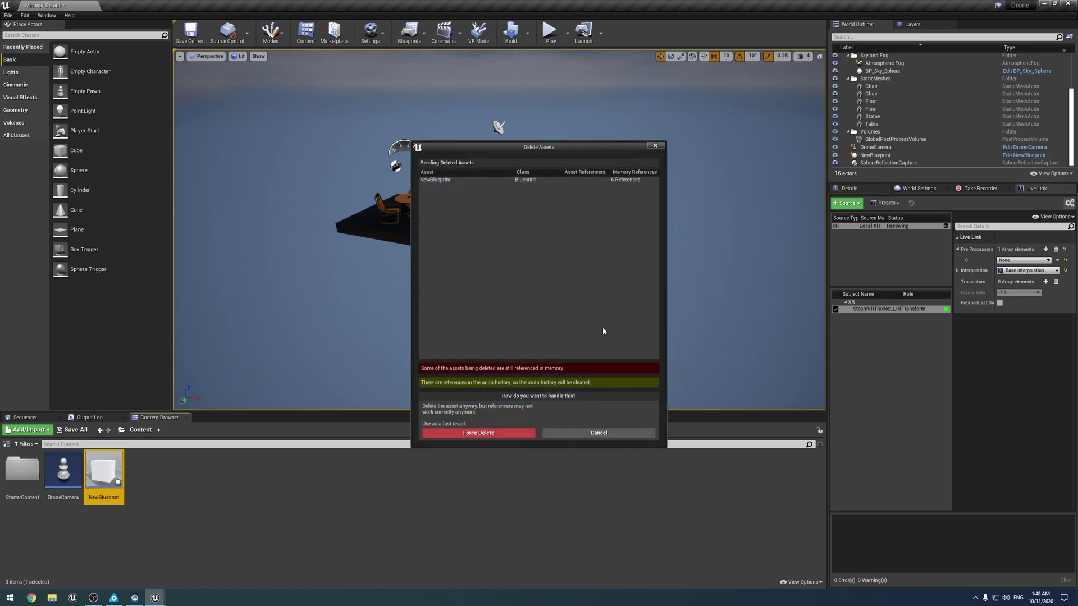
left_click(516, 435)
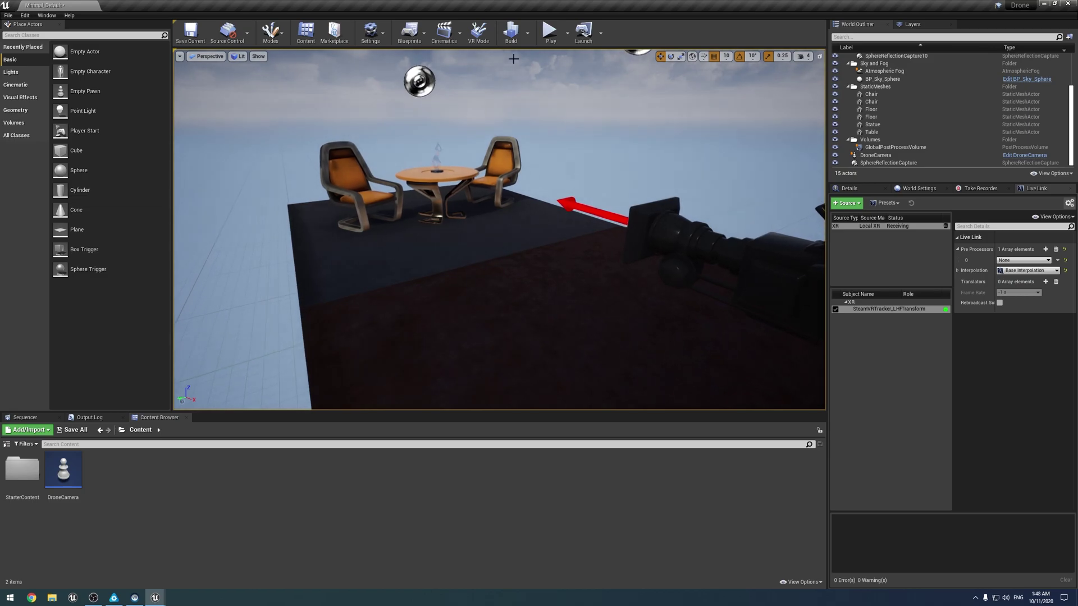
double_click(61, 472)
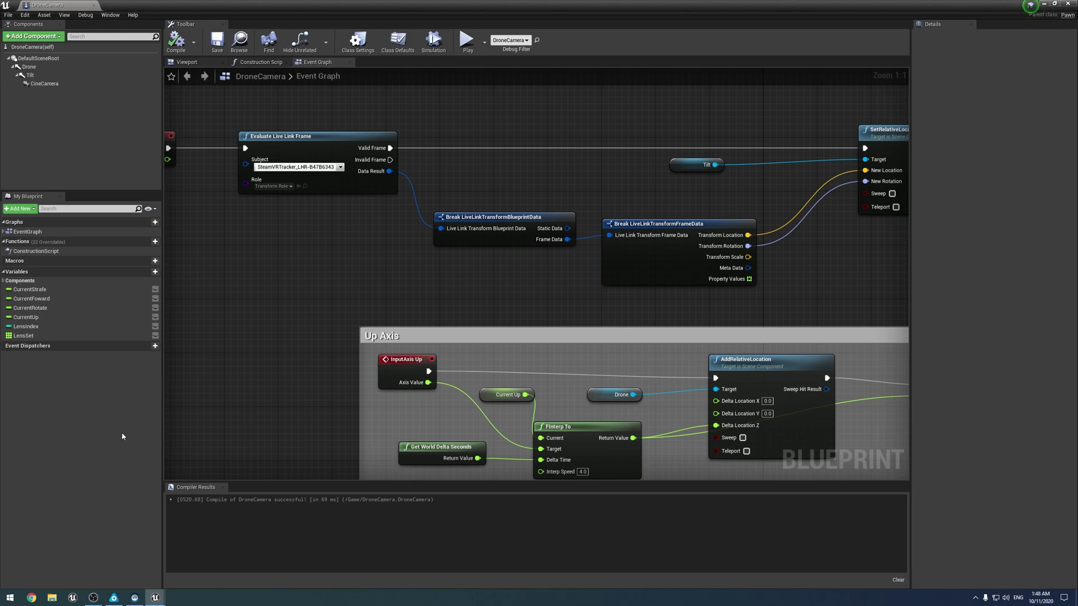
scroll(398, 236, "down", 5)
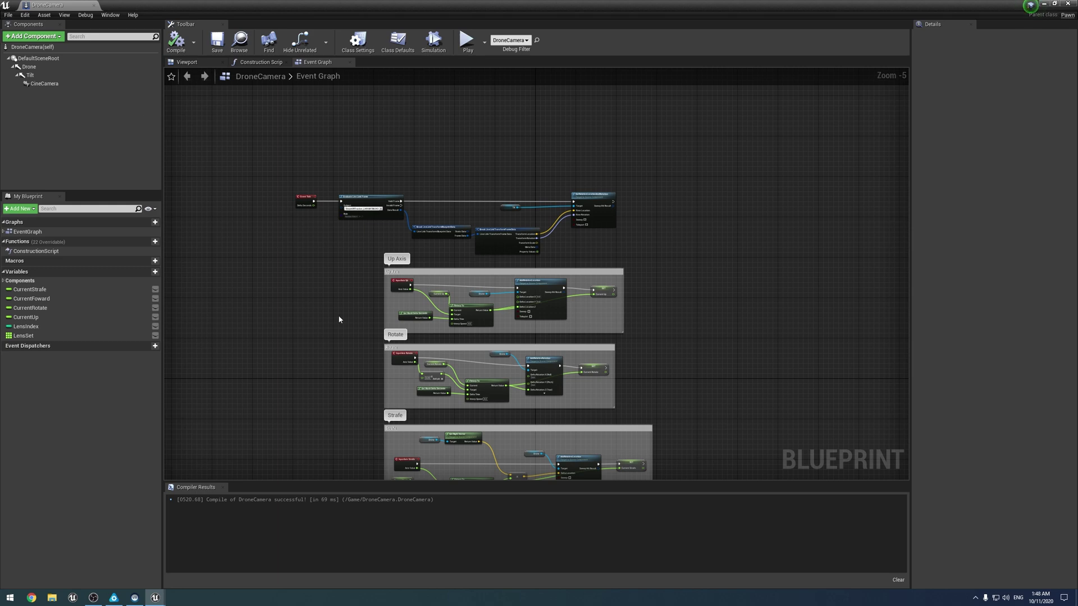
right_click_drag(339, 319, 380, 201)
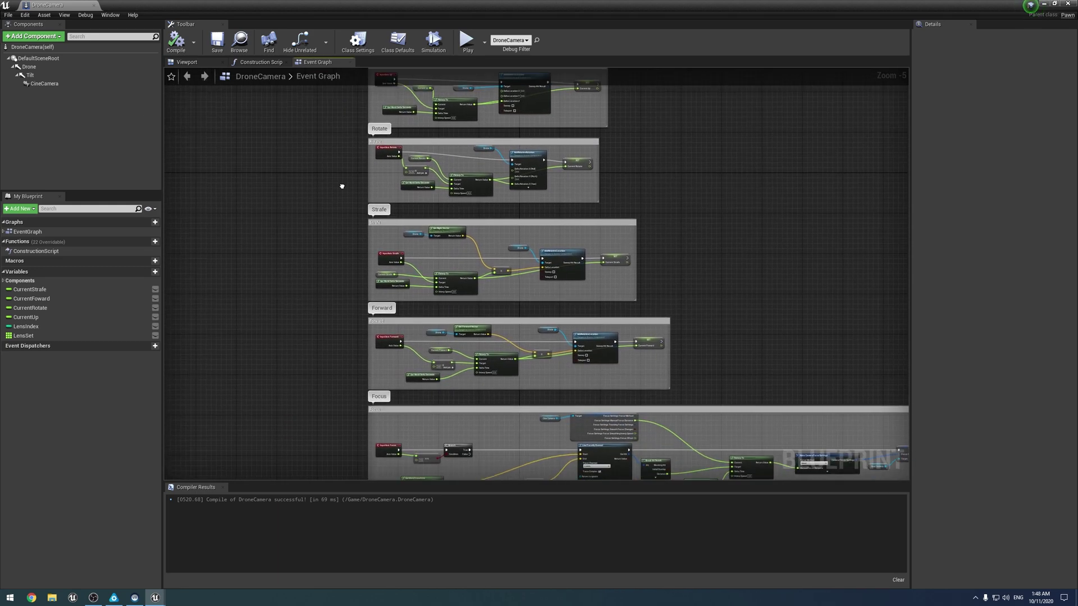
right_click_drag(342, 186, 319, 390)
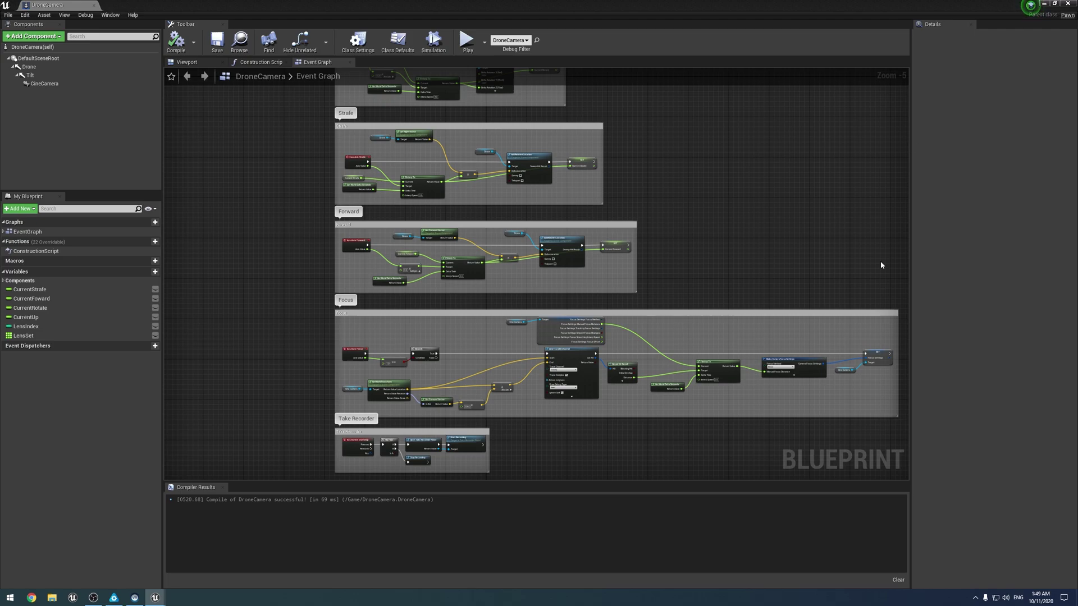
Step: Close the DroneCamera blueprint editor and start Play In Editor on Minimal_Default
left_click(1055, 3)
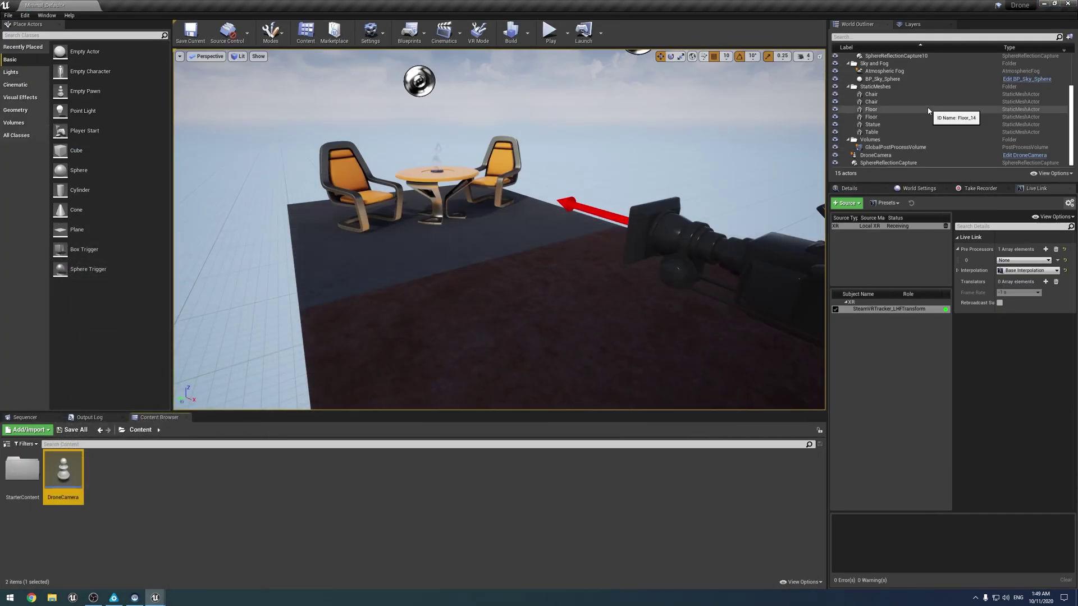
left_click(550, 31)
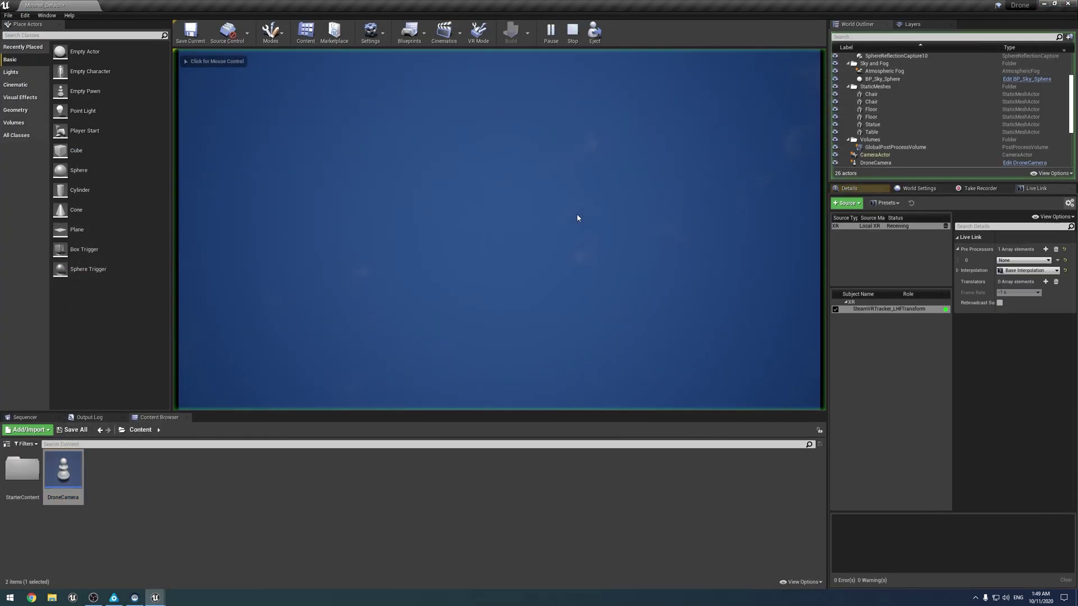